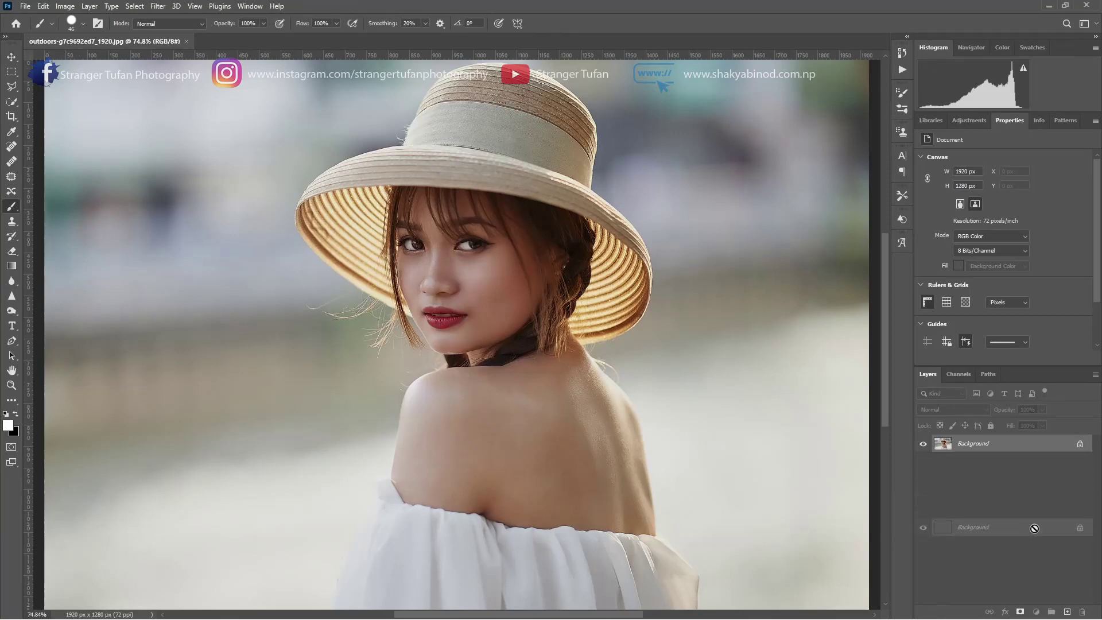
Step: Duplicate the Background layer to create a Background copy layer above it
{"action": "left_click_drag", "start_coordinate": [982, 449], "coordinate": [1067, 612]}
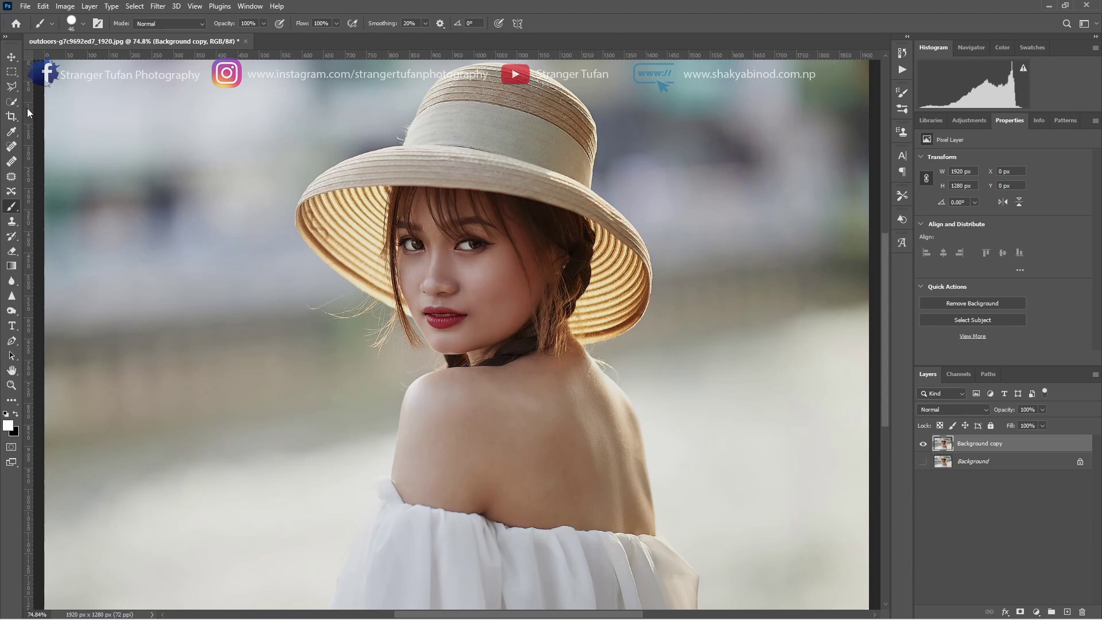
Step: Automatically select the woman with Select Subject in the Select and Mask workspace
{"action": "left_click", "coordinate": [11, 102]}
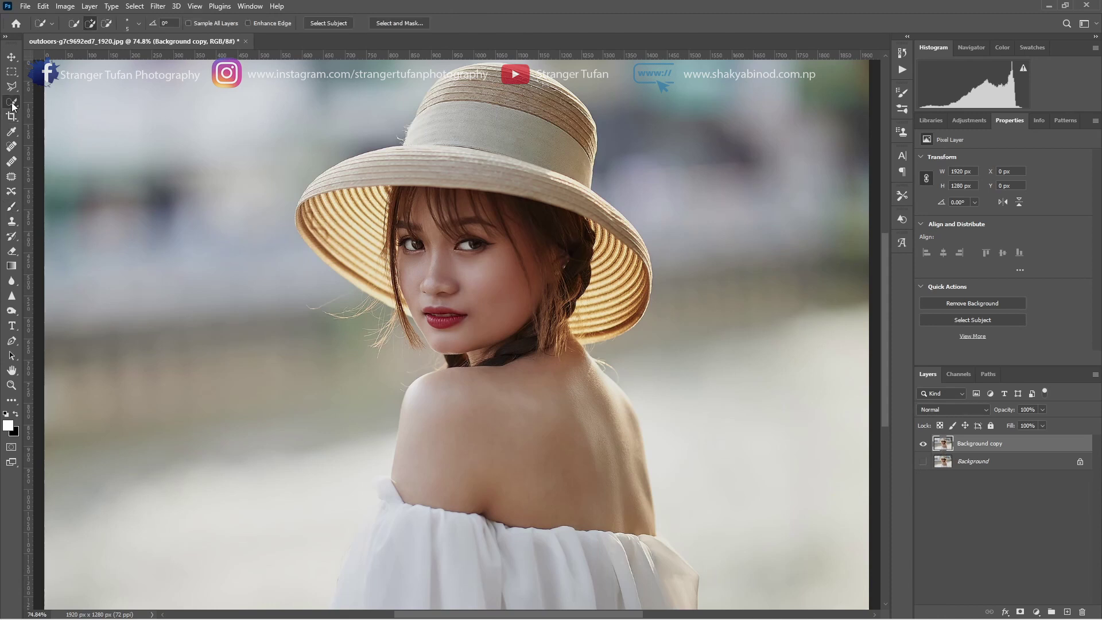
{"action": "left_click", "coordinate": [389, 22]}
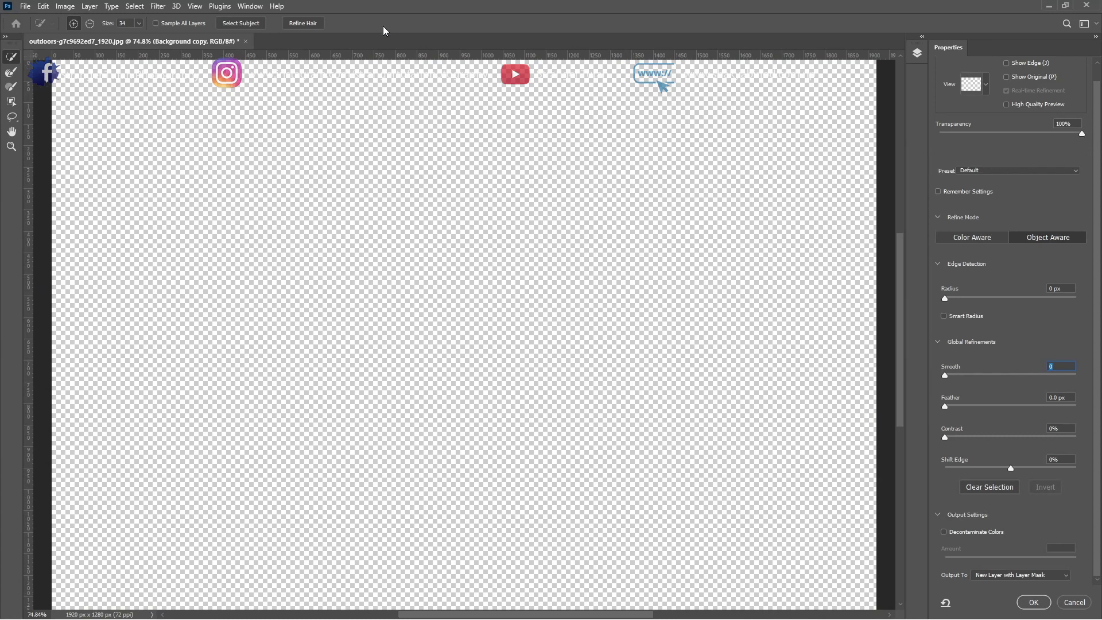
{"action": "left_click", "coordinate": [240, 24]}
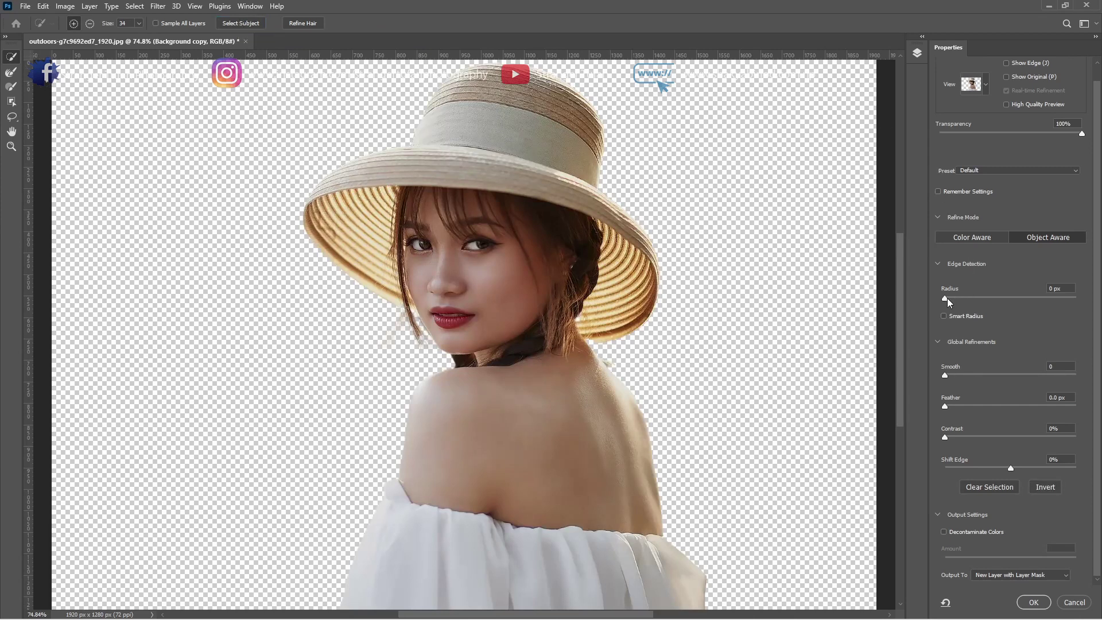
Step: Set Smooth to 3, refine the hair, and output to a new layer with layer mask
{"action": "left_click_drag", "start_coordinate": [947, 298], "coordinate": [948, 299]}
{"action": "left_click_drag", "start_coordinate": [951, 301], "coordinate": [948, 301]}
{"action": "left_click_drag", "start_coordinate": [946, 374], "coordinate": [948, 375]}
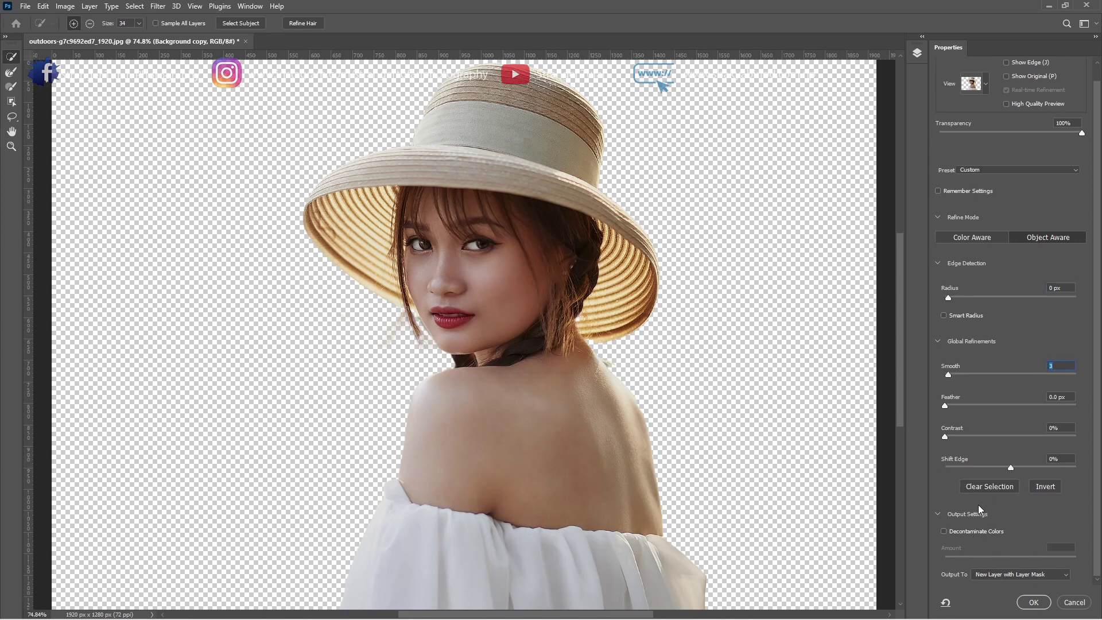
{"action": "left_click", "coordinate": [302, 24]}
{"action": "scroll", "coordinate": [423, 341], "scroll_direction": "up", "scroll_amount": 2}
{"action": "scroll", "coordinate": [423, 341], "scroll_direction": "up", "scroll_amount": 3}
{"action": "scroll", "coordinate": [439, 333], "scroll_direction": "down", "scroll_amount": 1}
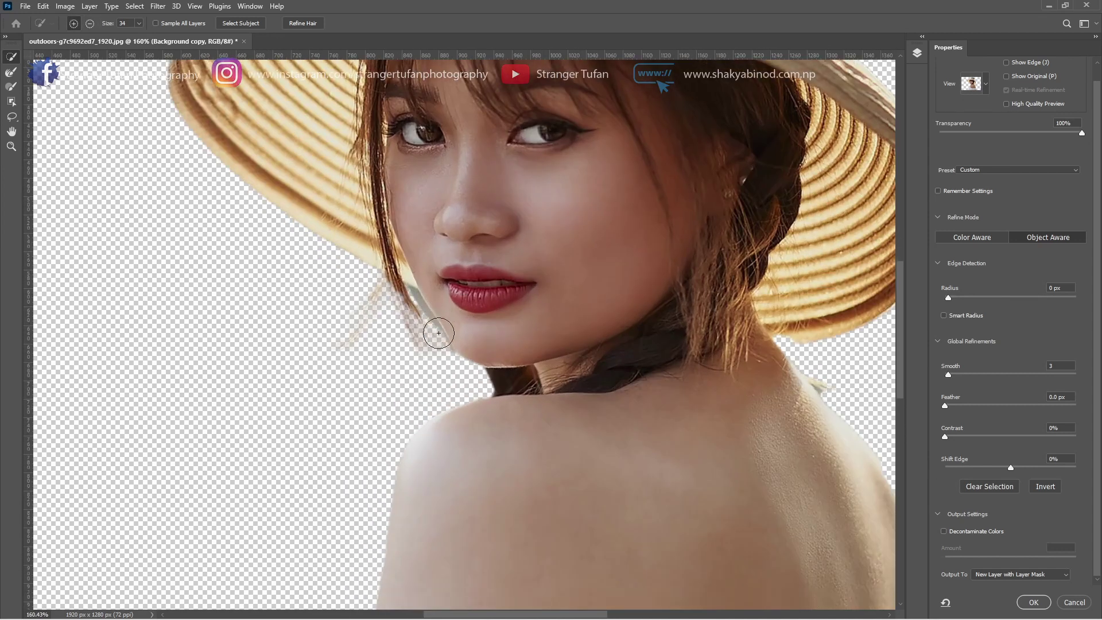
{"action": "scroll", "coordinate": [439, 333], "scroll_direction": "down", "scroll_amount": 1}
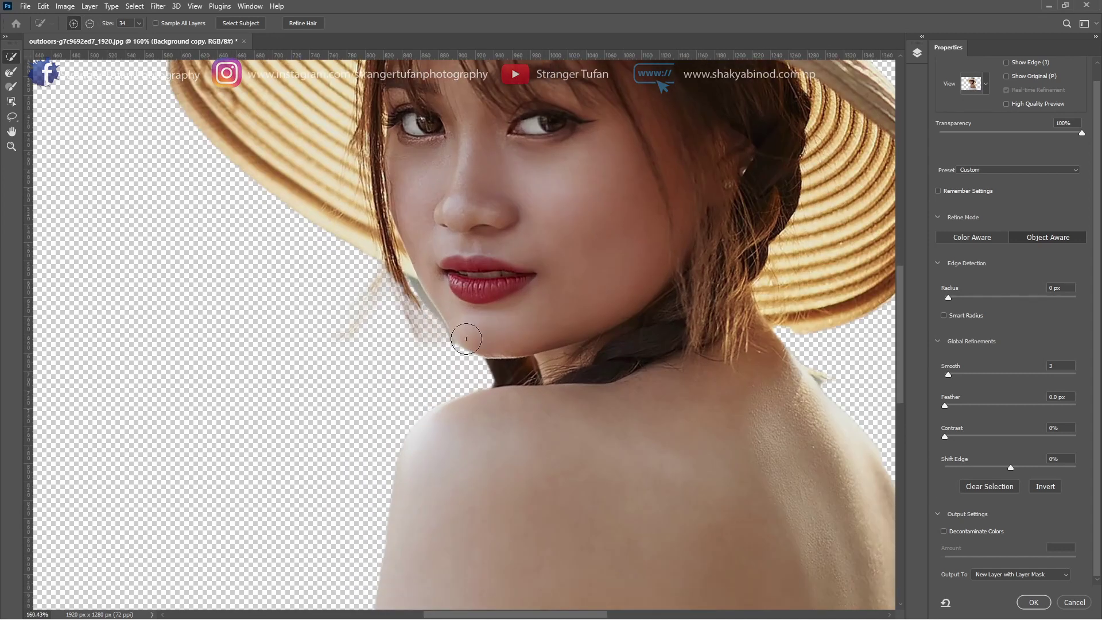
{"action": "left_click", "coordinate": [1033, 602]}
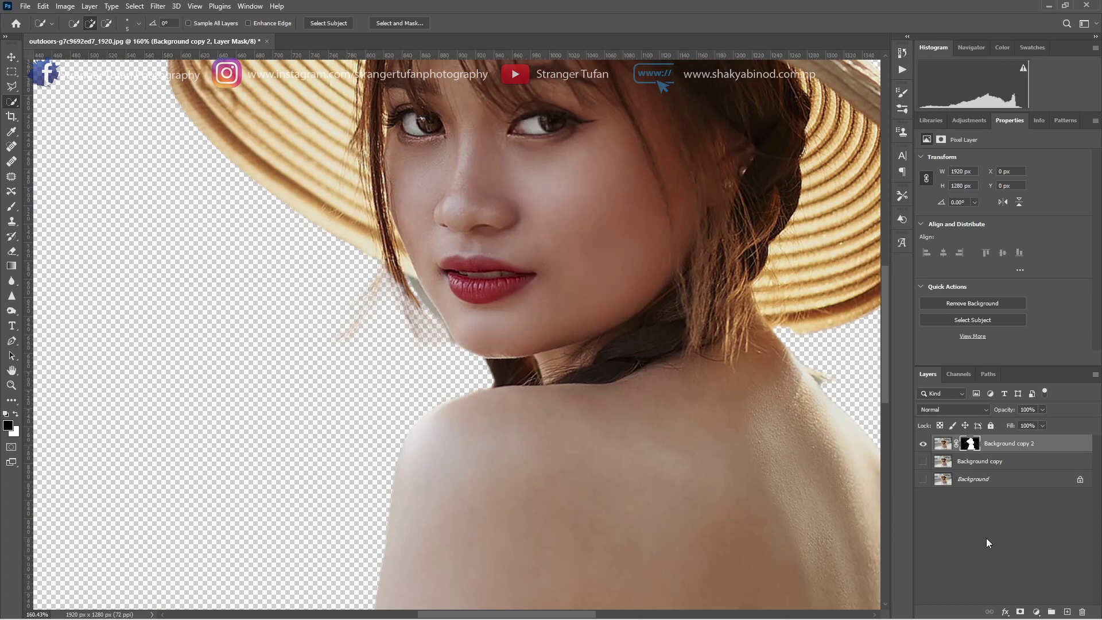
Step: Target the Background copy 2 layer mask with a 73 px brush
{"action": "left_click", "coordinate": [970, 443]}
{"action": "key", "text": "b"}
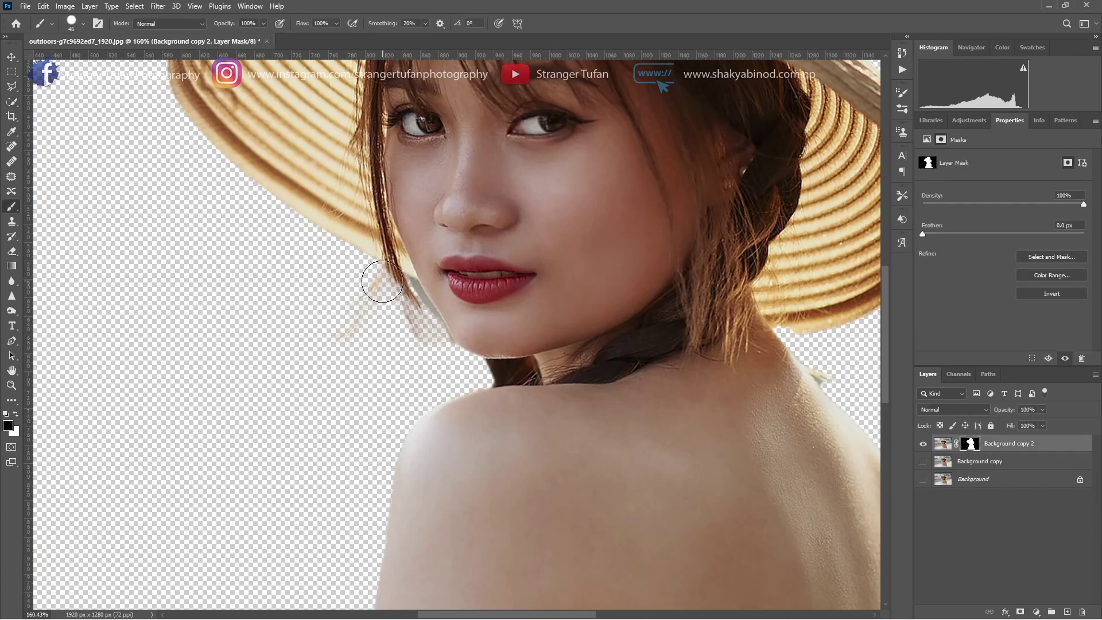
{"action": "mouse_move", "coordinate": [342, 302]}
{"action": "left_mouse_down"}
{"action": "mouse_move", "coordinate": [352, 298]}
{"action": "mouse_move", "coordinate": [327, 344]}
{"action": "mouse_move", "coordinate": [505, 365]}
{"action": "left_mouse_up"}
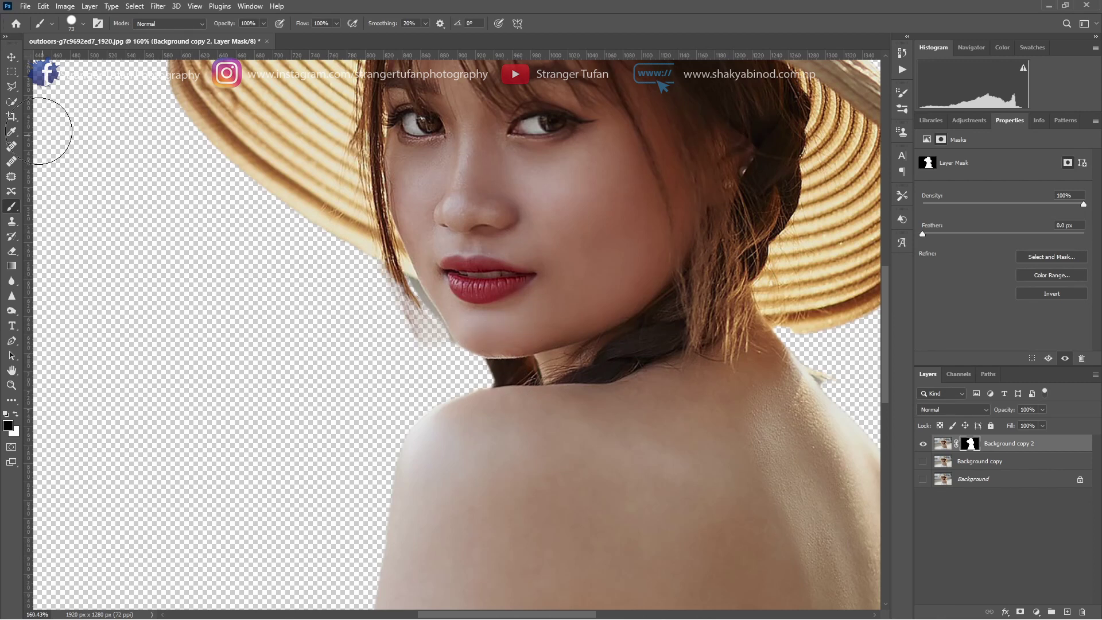
Step: Select the leftover fringe along the chin and paint it out of the mask
{"action": "left_click", "coordinate": [11, 101]}
{"action": "scroll", "coordinate": [424, 303], "scroll_direction": "up", "scroll_amount": 1}
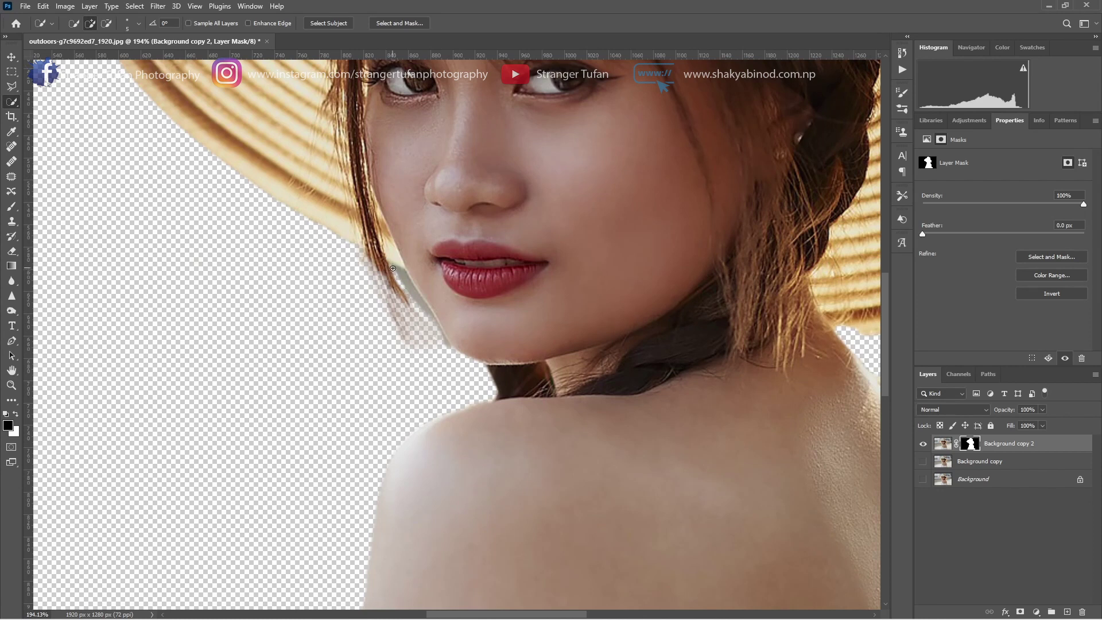
{"action": "left_click_drag", "start_coordinate": [415, 294], "coordinate": [439, 355]}
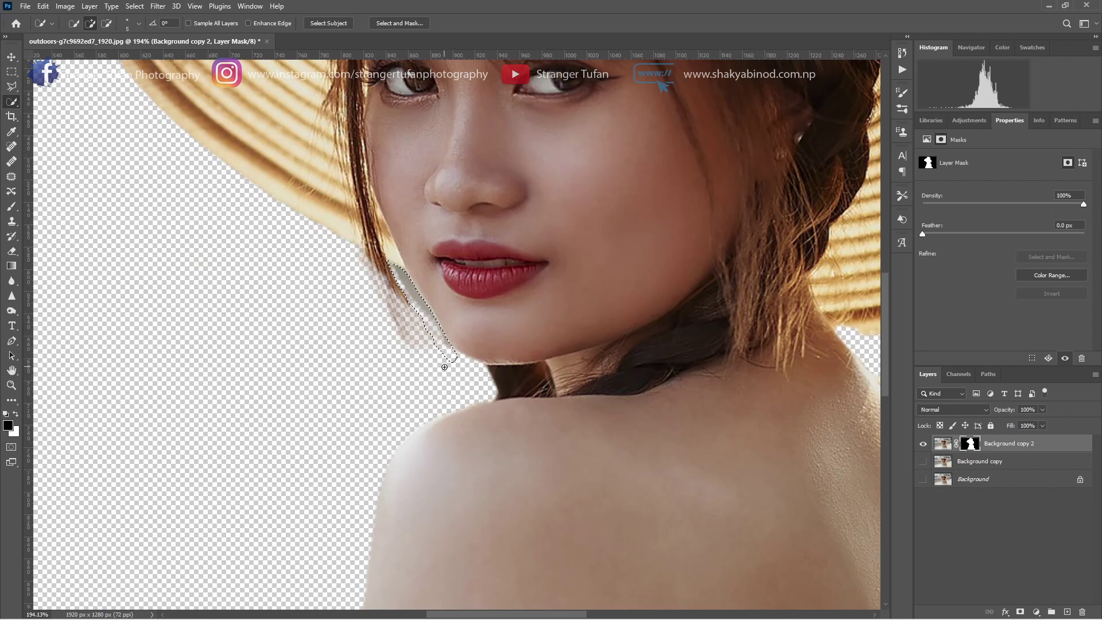
{"action": "key", "text": "b"}
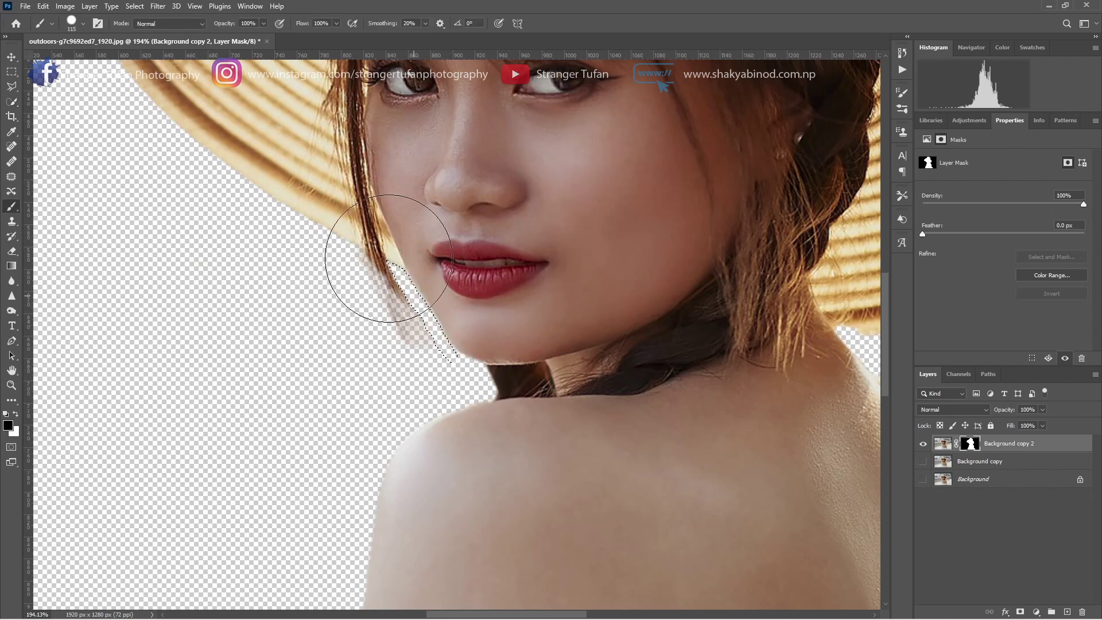
{"action": "key", "text": "ctrl+d"}
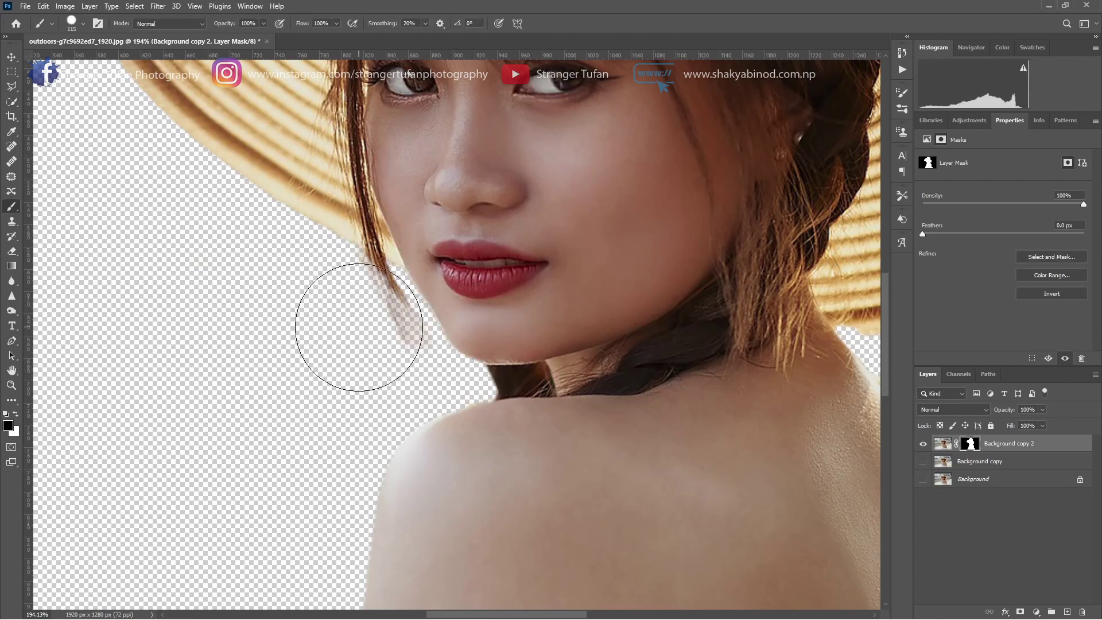
{"action": "left_click_drag", "start_coordinate": [326, 305], "coordinate": [293, 302]}
{"action": "key", "text": "ctrl+0"}
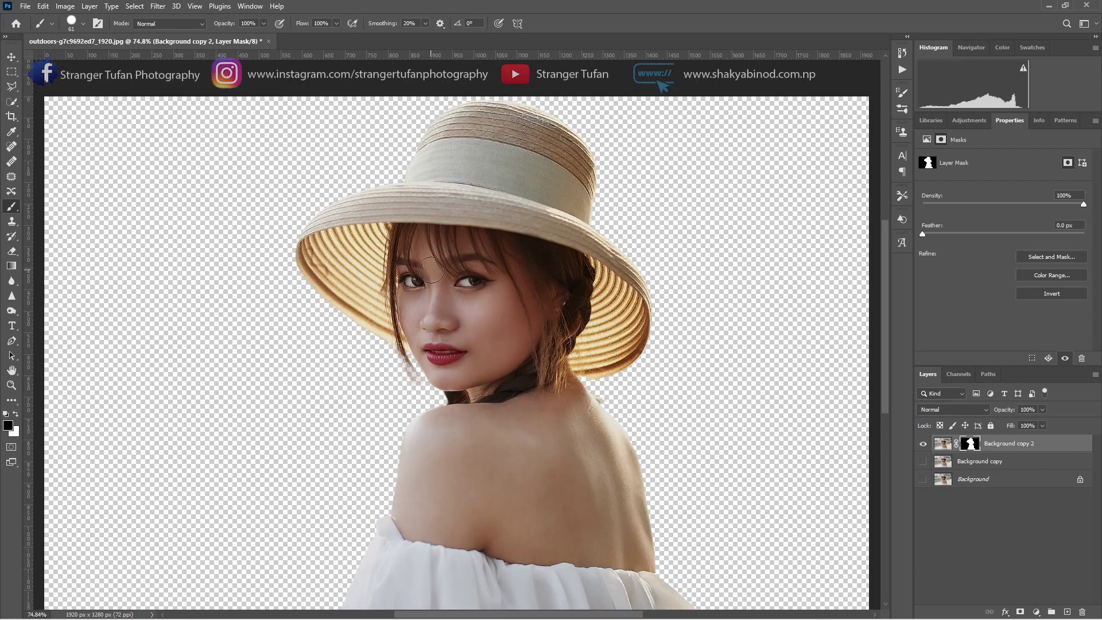
Step: Select the left and lower hat brim using a 51 px Quick Selection brush
{"action": "scroll", "coordinate": [374, 276], "scroll_direction": "up", "scroll_amount": 3}
{"action": "scroll", "coordinate": [368, 275], "scroll_direction": "up", "scroll_amount": 2}
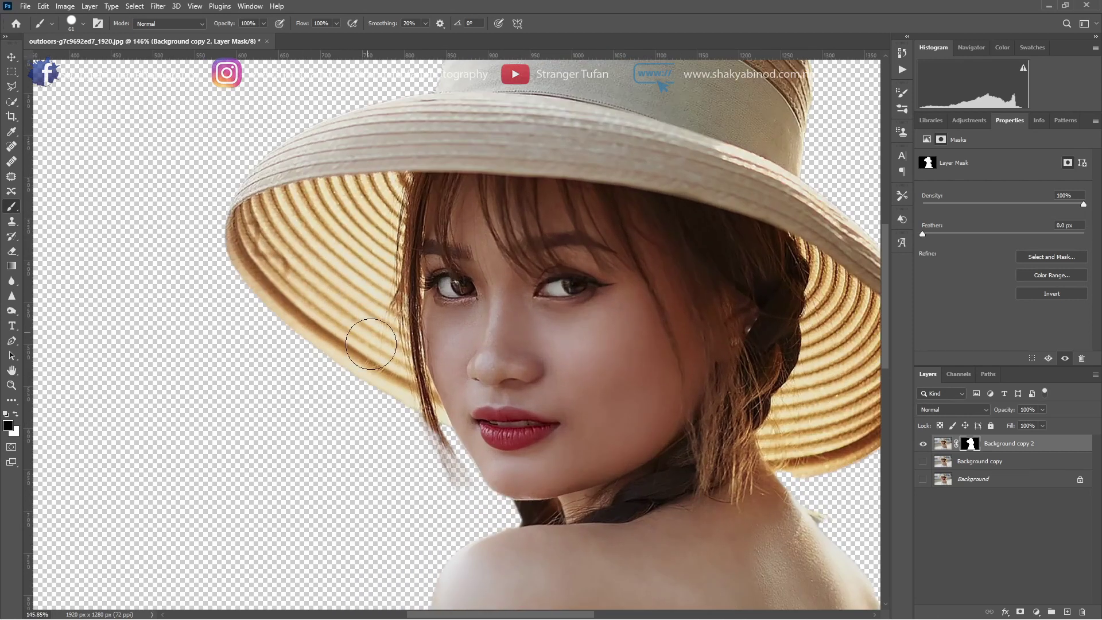
{"action": "left_click_drag", "start_coordinate": [351, 278], "coordinate": [337, 279]}
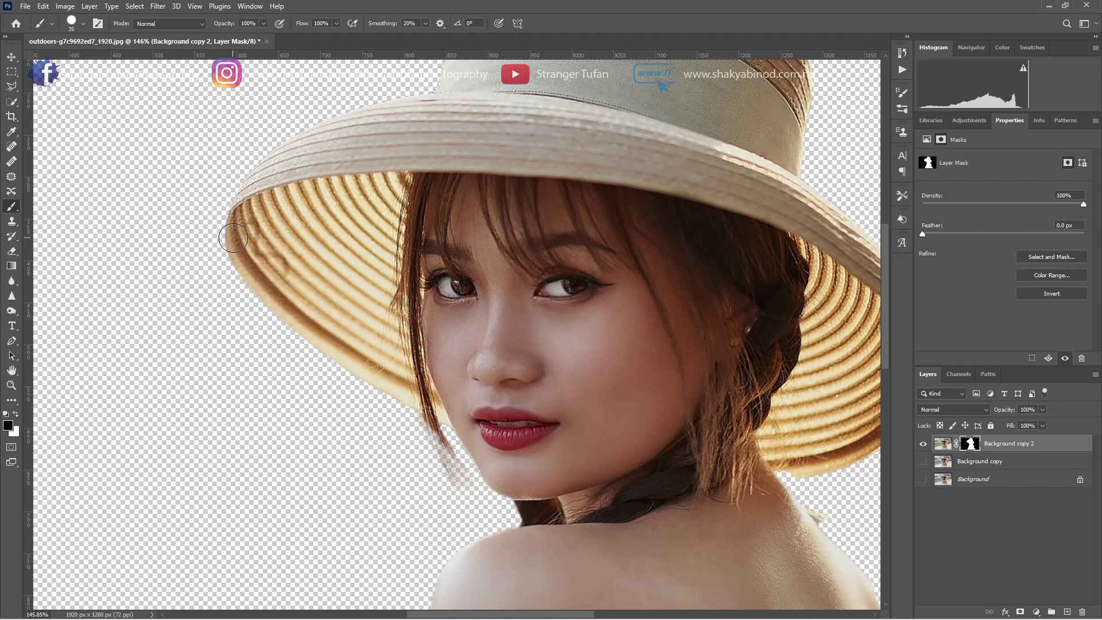
{"action": "left_click", "coordinate": [11, 102]}
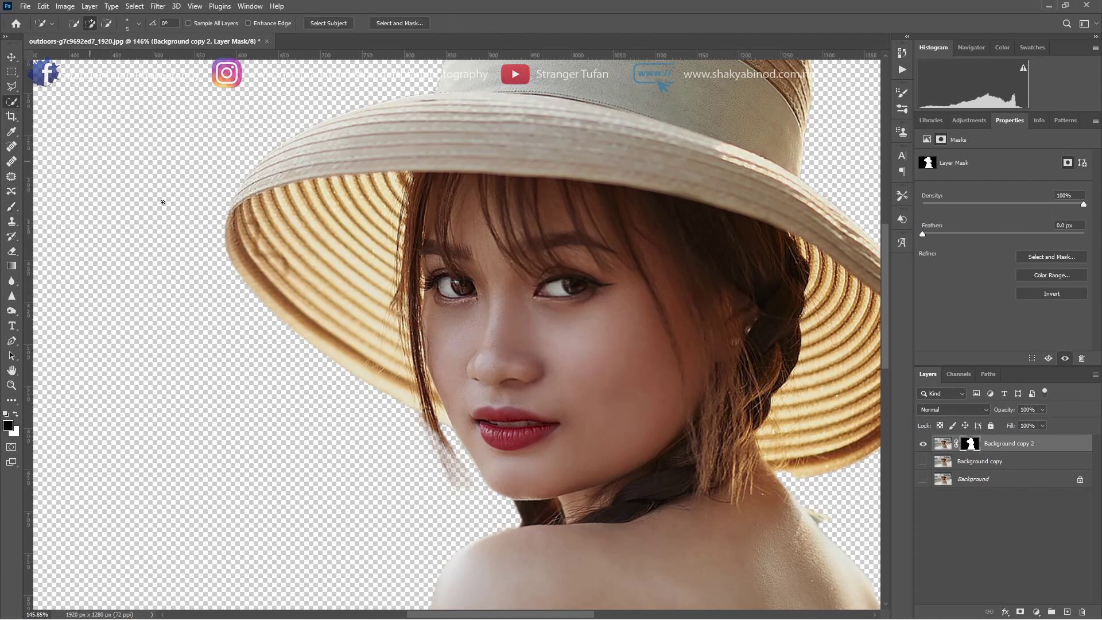
{"action": "mouse_move", "coordinate": [365, 179]}
{"action": "left_mouse_down"}
{"action": "mouse_move", "coordinate": [244, 213]}
{"action": "mouse_move", "coordinate": [251, 264]}
{"action": "mouse_move", "coordinate": [307, 318]}
{"action": "left_mouse_up"}
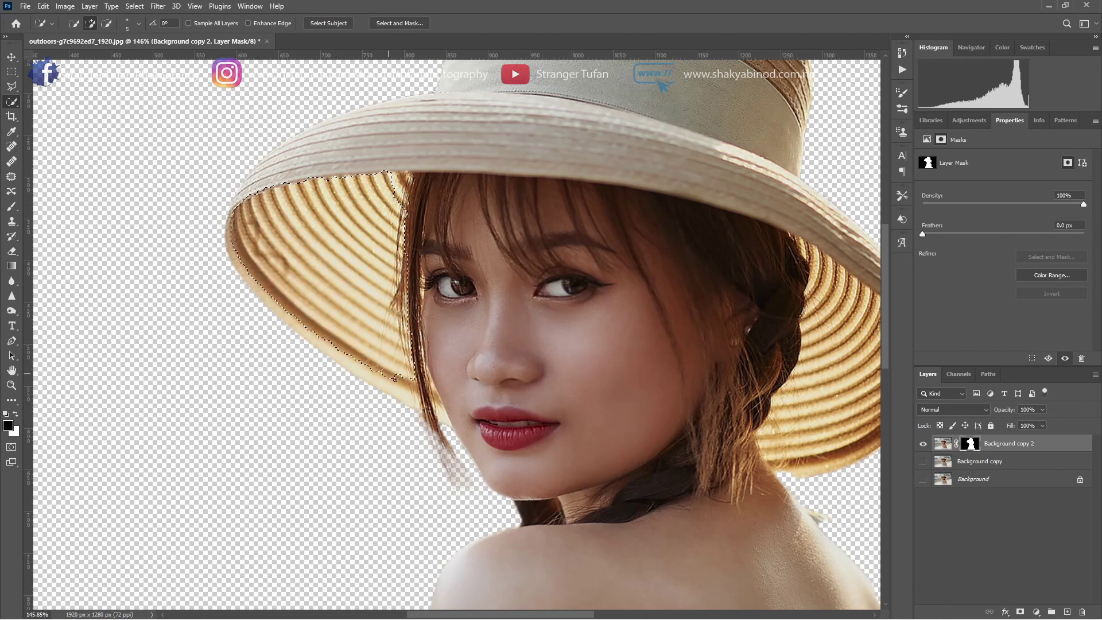
{"action": "left_click_drag", "start_coordinate": [395, 379], "coordinate": [408, 400]}
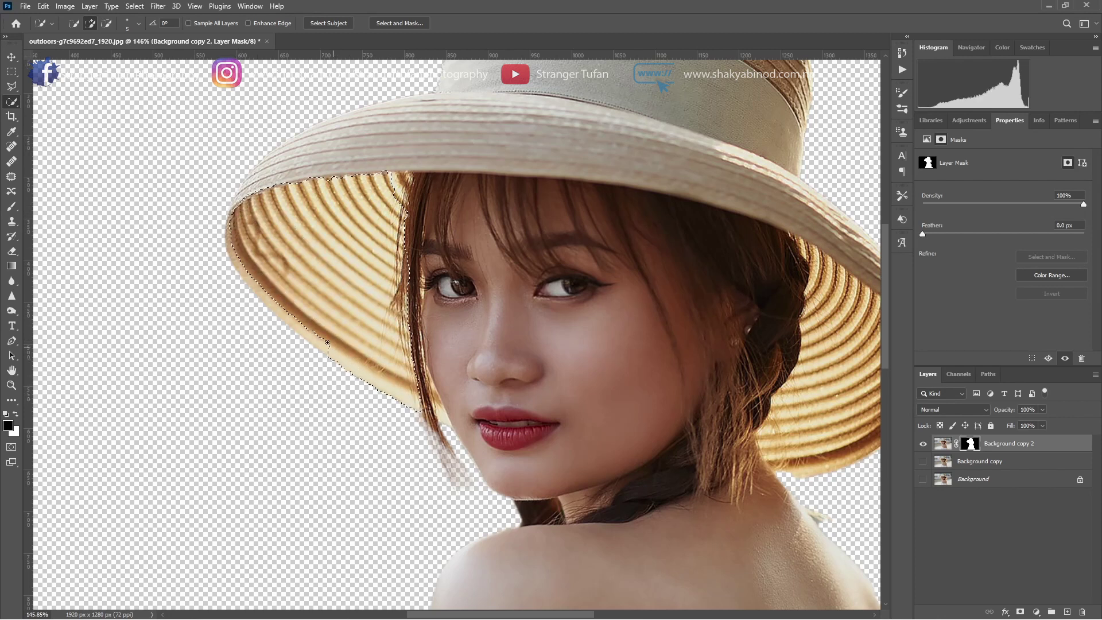
{"action": "left_click_drag", "start_coordinate": [301, 323], "coordinate": [279, 306]}
{"action": "left_click_drag", "start_coordinate": [243, 264], "coordinate": [326, 300]}
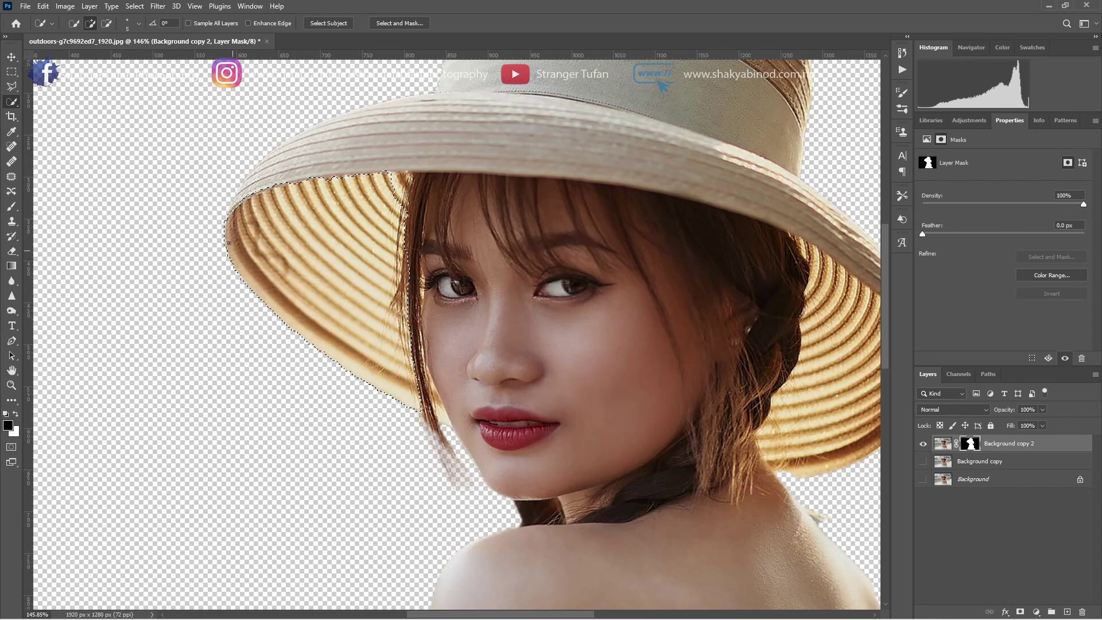
Step: Add the hair strand beside the cheek to the selection with a tiny brush
{"action": "right_click", "coordinate": [436, 409], "text": "alt"}
{"action": "scroll", "coordinate": [437, 409], "scroll_direction": "up", "scroll_amount": 5}
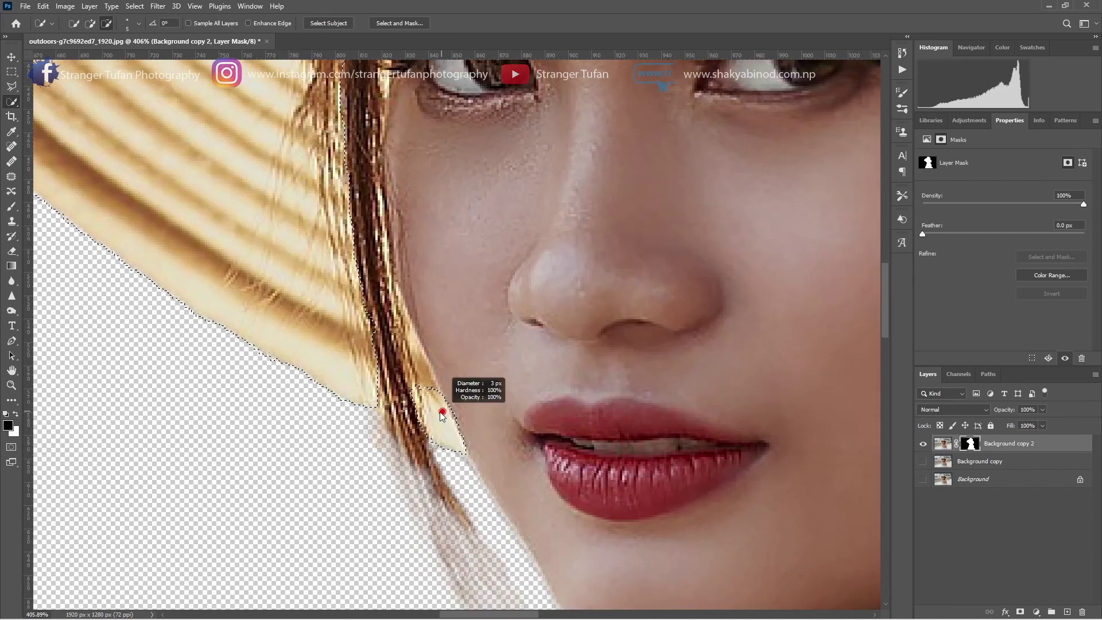
{"action": "left_click_drag", "start_coordinate": [438, 406], "coordinate": [397, 297]}
{"action": "key", "text": "bracketleft"}
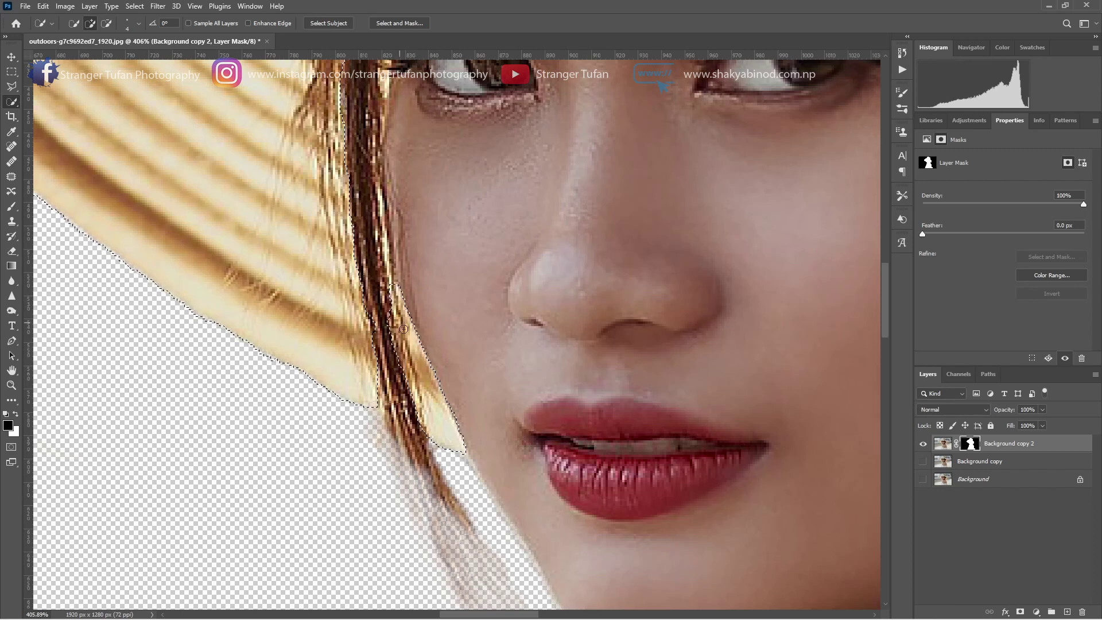
{"action": "scroll", "coordinate": [397, 297], "scroll_direction": "down", "scroll_amount": 2}
{"action": "left_click_drag", "start_coordinate": [396, 298], "coordinate": [394, 167]}
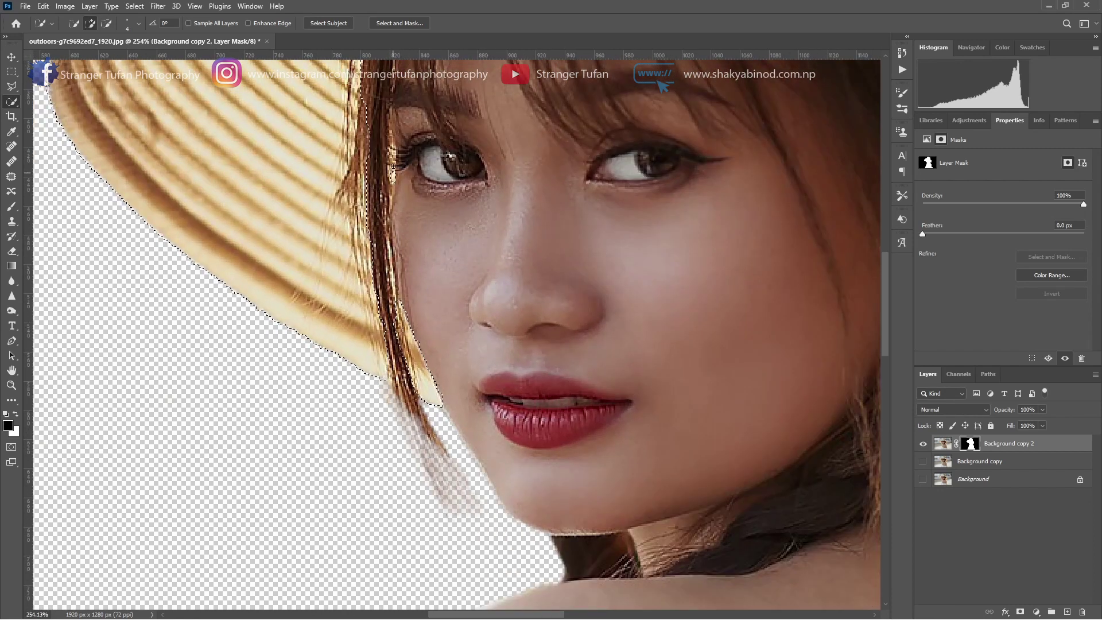
{"action": "scroll", "coordinate": [444, 290], "scroll_direction": "down", "scroll_amount": 1}
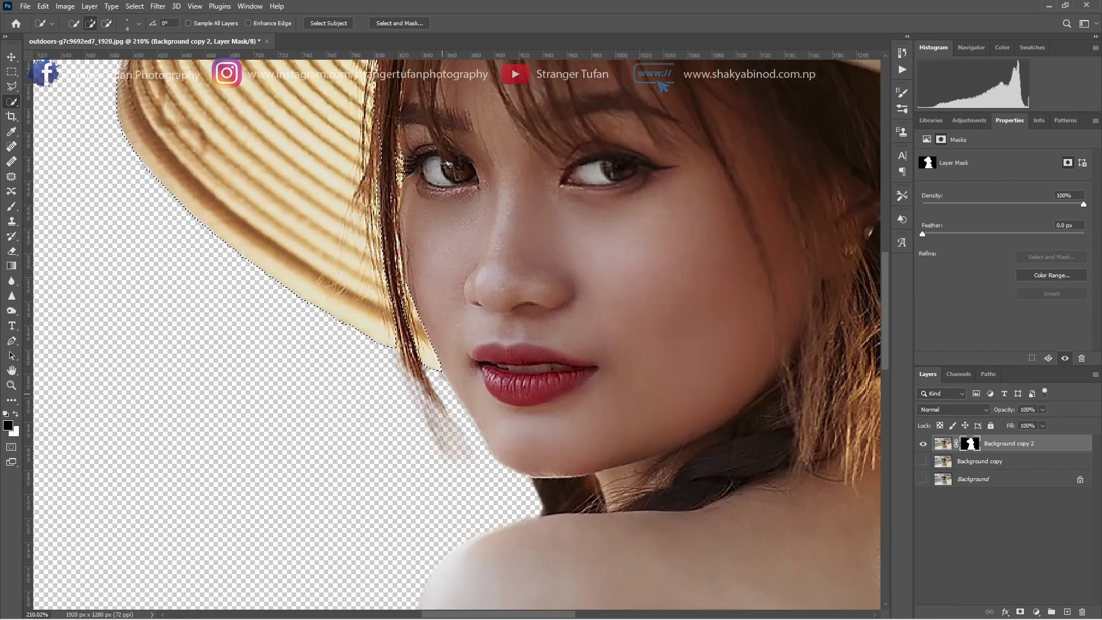
{"action": "scroll", "coordinate": [424, 321], "scroll_direction": "up", "scroll_amount": 2}
{"action": "scroll", "coordinate": [396, 241], "scroll_direction": "up", "scroll_amount": 2}
{"action": "scroll", "coordinate": [385, 196], "scroll_direction": "up", "scroll_amount": 1}
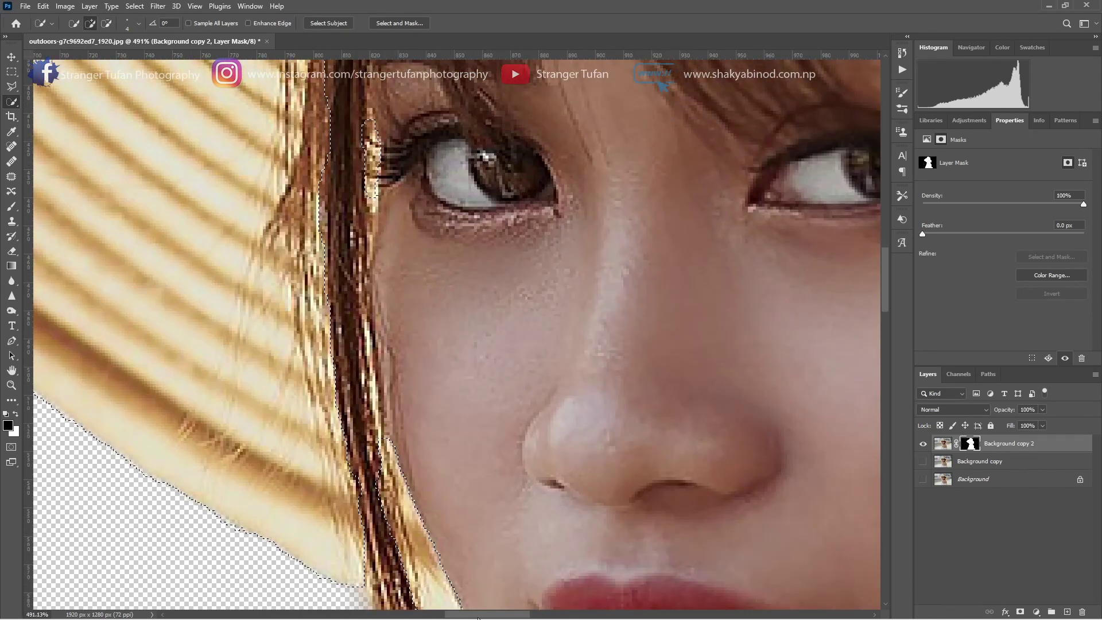
{"action": "scroll", "coordinate": [504, 213], "scroll_direction": "down", "scroll_amount": 3}
Step: Add the hat stripes and the right and lower brim edges to the selection
{"action": "scroll", "coordinate": [504, 213], "scroll_direction": "right", "scroll_amount": 5}
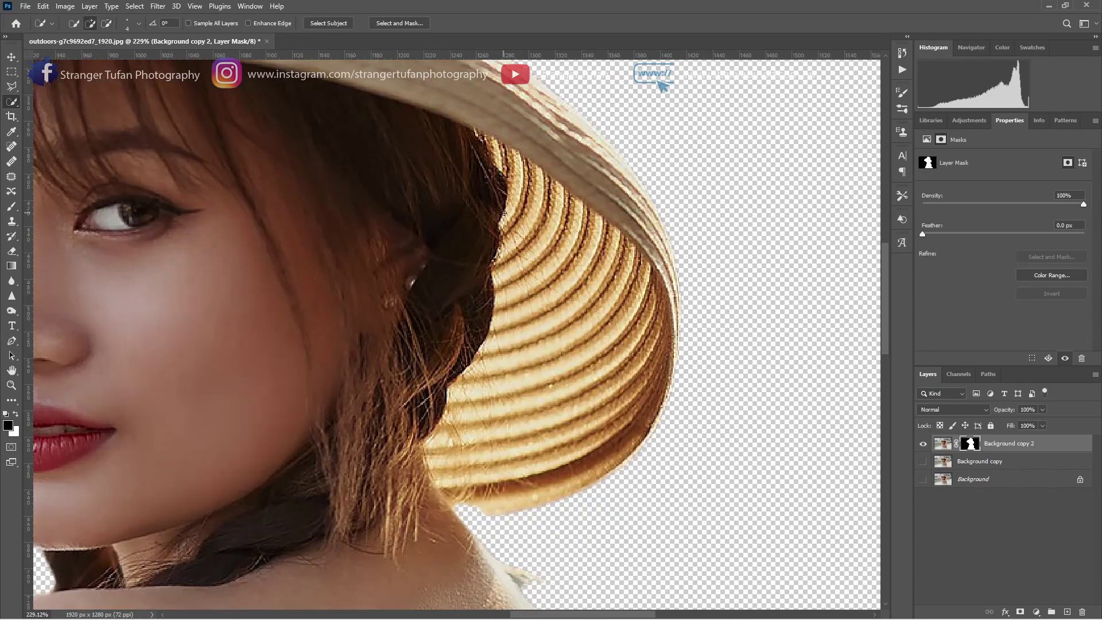
{"action": "left_click_drag", "start_coordinate": [523, 167], "coordinate": [581, 226]}
{"action": "mouse_move", "coordinate": [631, 263]}
{"action": "left_mouse_down"}
{"action": "mouse_move", "coordinate": [489, 499]}
{"action": "mouse_move", "coordinate": [483, 477]}
{"action": "mouse_move", "coordinate": [453, 480]}
{"action": "left_mouse_up"}
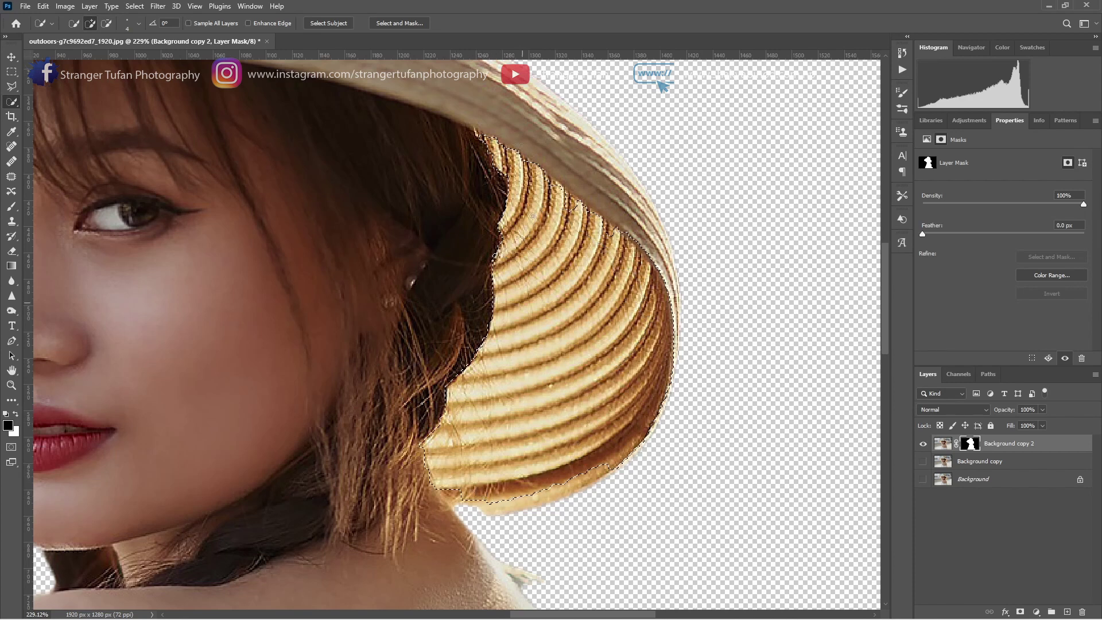
{"action": "scroll", "coordinate": [535, 443], "scroll_direction": "down", "scroll_amount": 3}
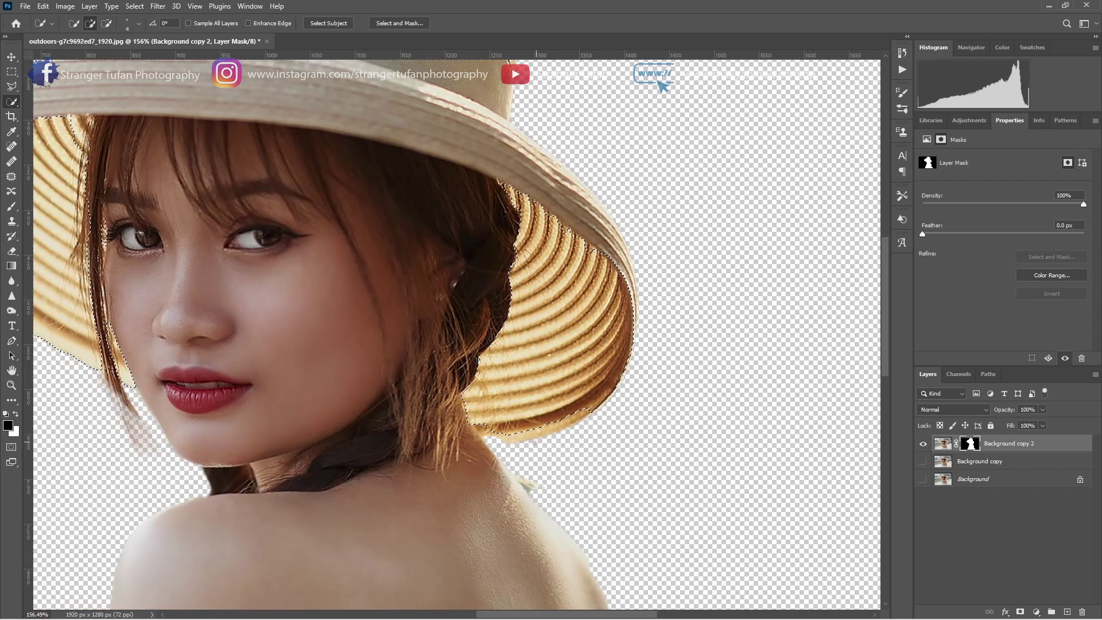
{"action": "left_click_drag", "start_coordinate": [494, 427], "coordinate": [554, 424]}
{"action": "scroll", "coordinate": [704, 388], "scroll_direction": "down", "scroll_amount": 1}
{"action": "scroll", "coordinate": [704, 388], "scroll_direction": "down", "scroll_amount": 1}
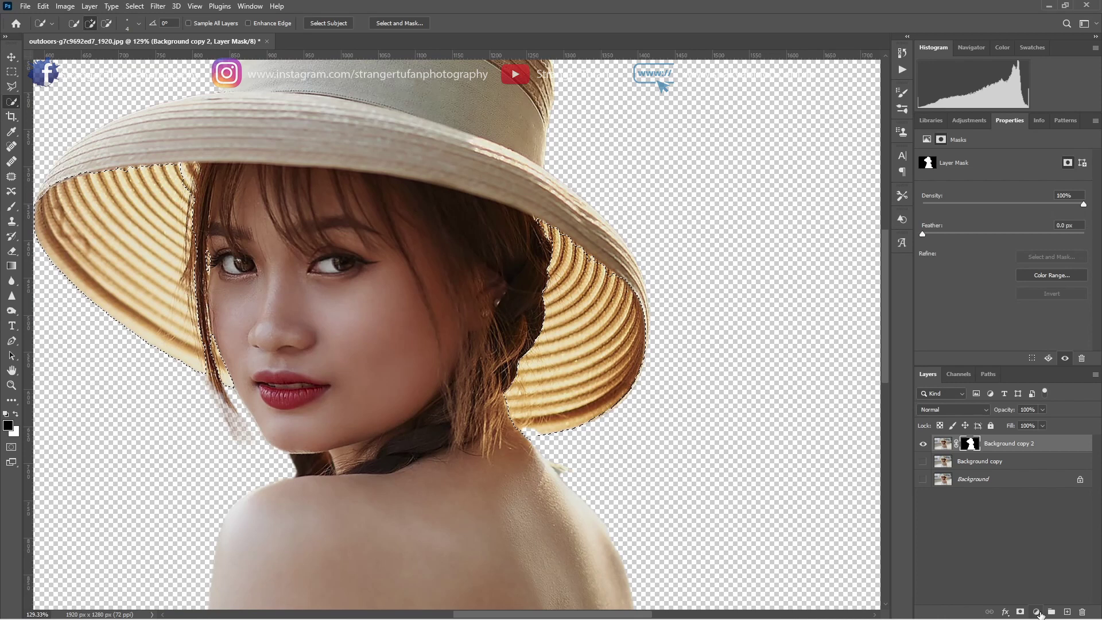
Step: Add a Curves adjustment, then paint white on the mask to restore the brim near the neck
{"action": "left_click", "coordinate": [1037, 612]}
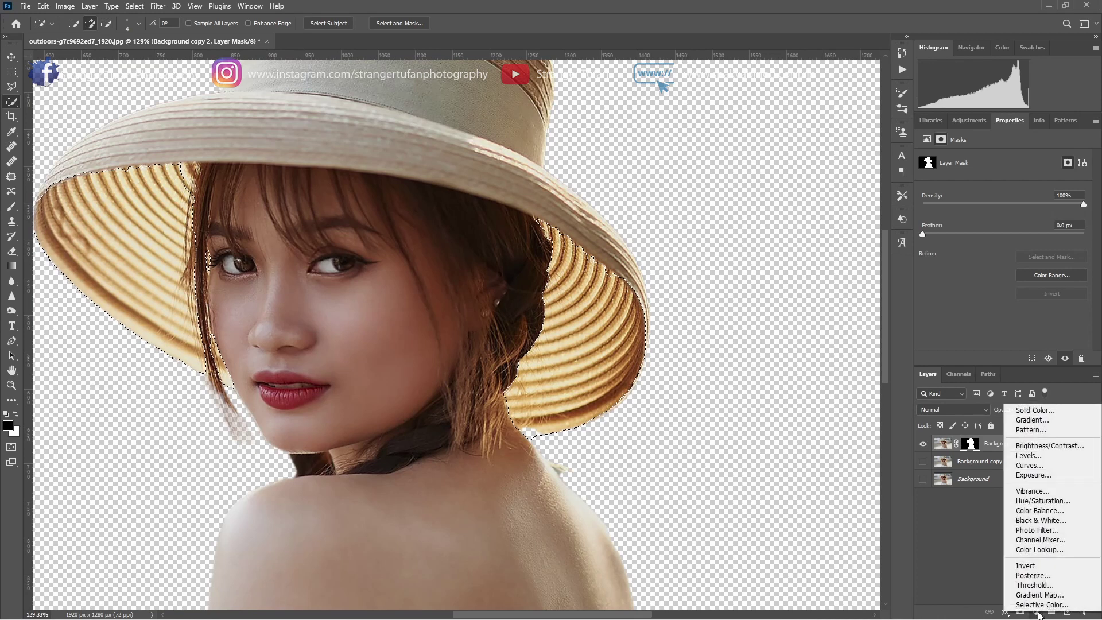
{"action": "left_click", "coordinate": [1029, 465]}
{"action": "left_click", "coordinate": [975, 463]}
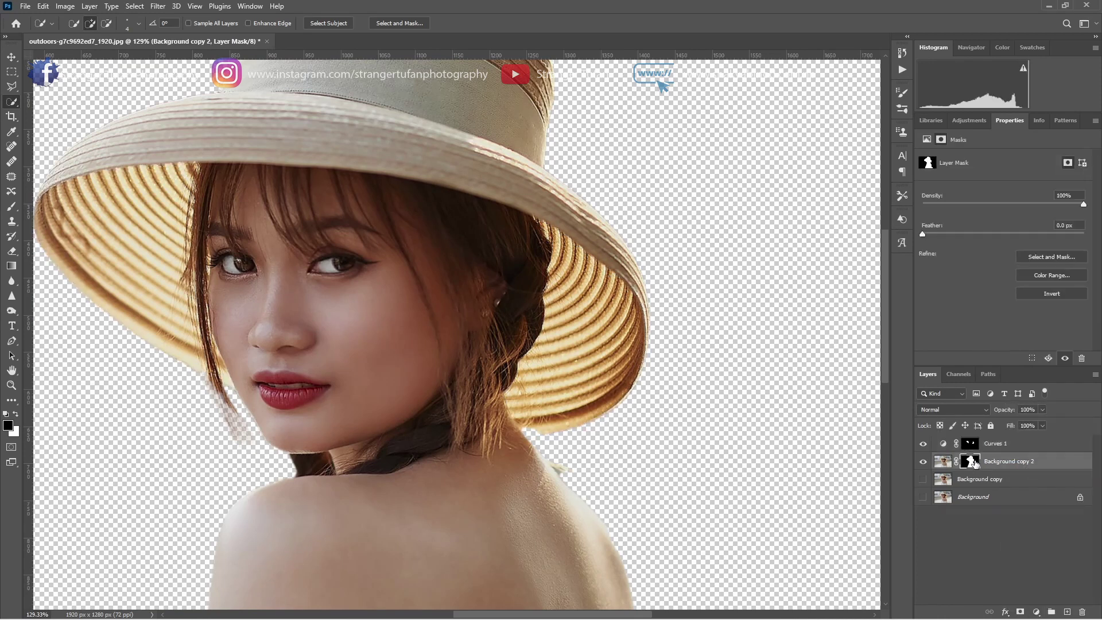
{"action": "key", "text": "b"}
{"action": "scroll", "coordinate": [517, 373], "scroll_direction": "up", "scroll_amount": 3}
{"action": "scroll", "coordinate": [528, 374], "scroll_direction": "up", "scroll_amount": 3}
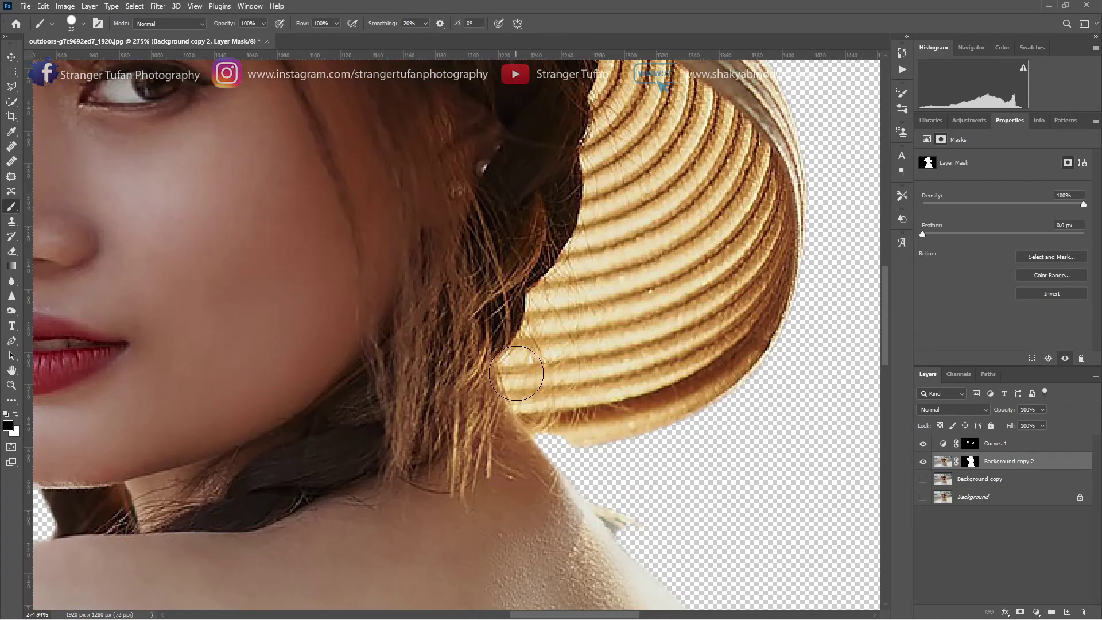
{"action": "key", "text": "x"}
{"action": "left_click_drag", "start_coordinate": [577, 421], "coordinate": [541, 430]}
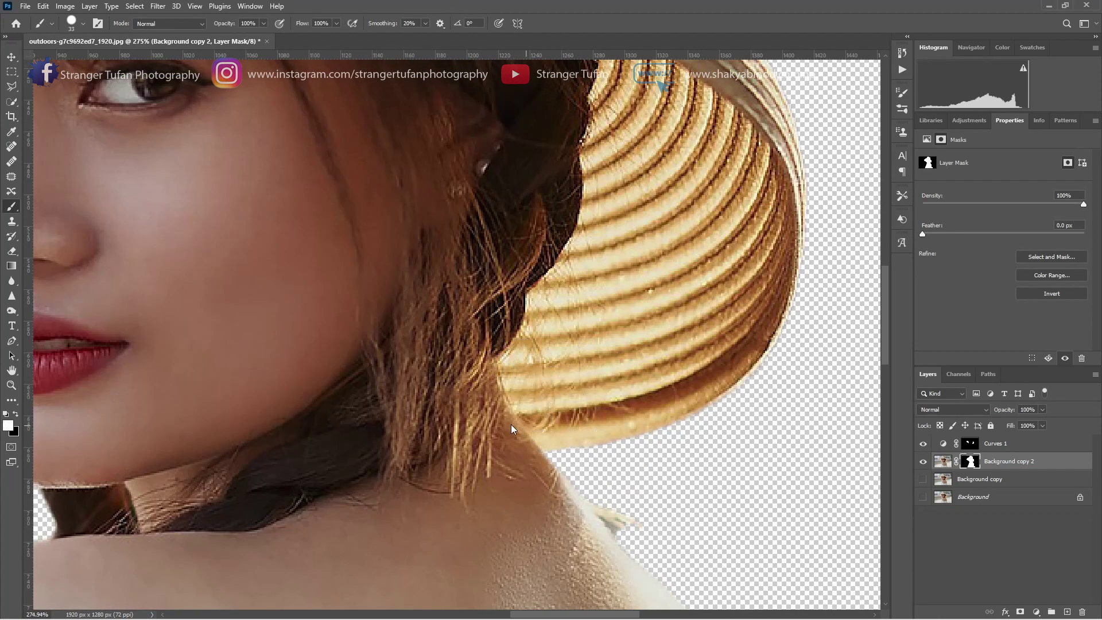
Step: Paint black over the stray light hair strands at the neck edge
{"action": "scroll", "coordinate": [513, 428], "scroll_direction": "down", "scroll_amount": 1}
{"action": "key", "text": "x"}
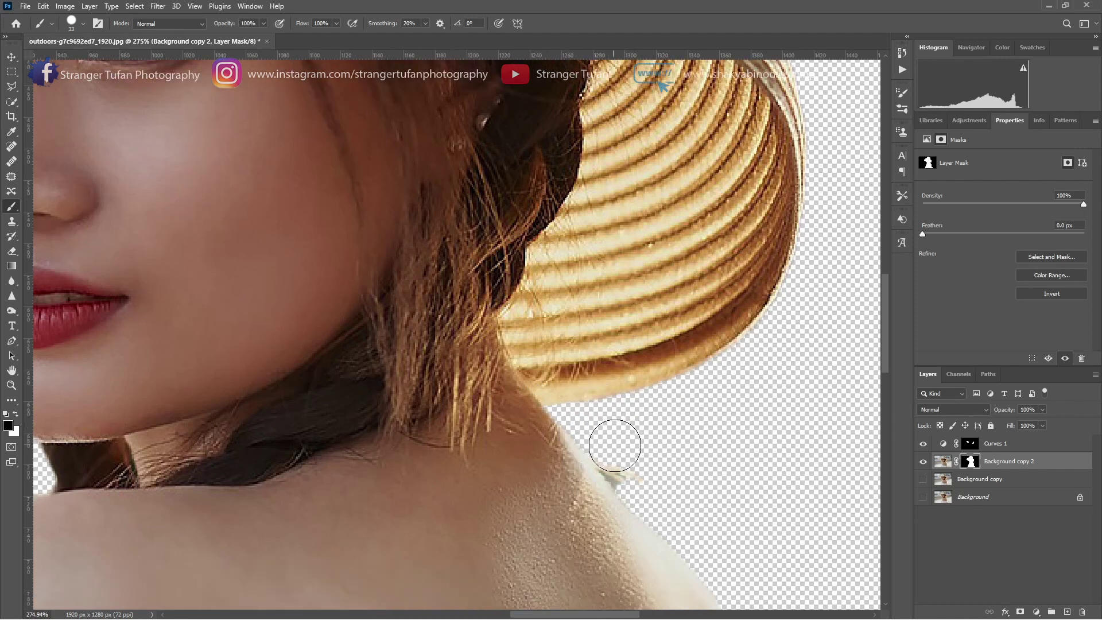
{"action": "left_click_drag", "start_coordinate": [615, 445], "coordinate": [626, 458]}
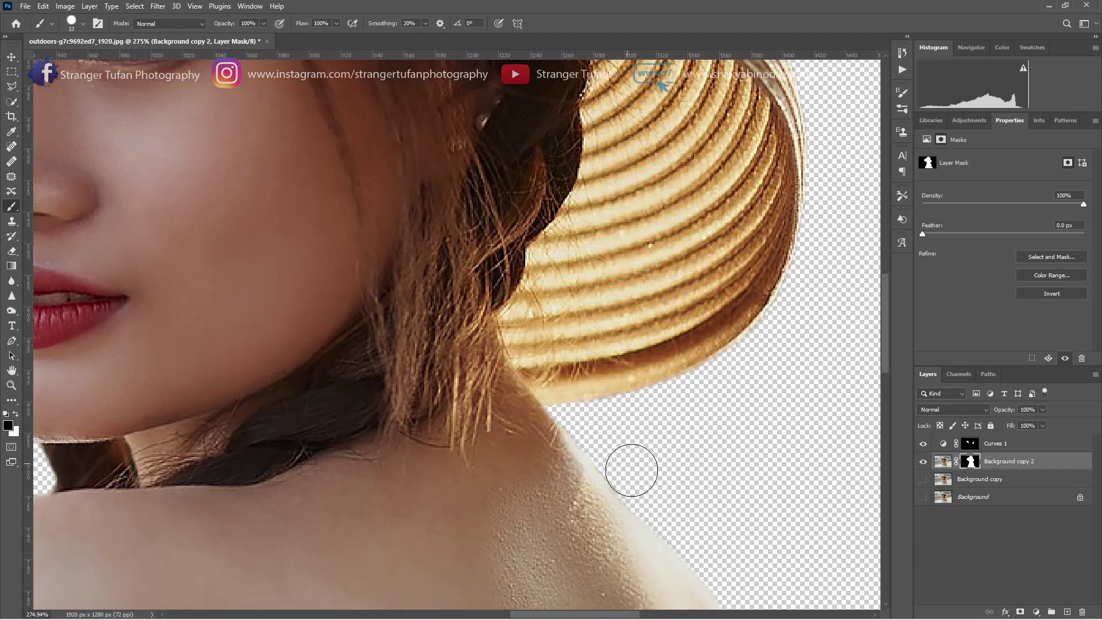
{"action": "scroll", "coordinate": [660, 476], "scroll_direction": "down", "scroll_amount": 2}
{"action": "scroll", "coordinate": [711, 494], "scroll_direction": "down", "scroll_amount": 2}
{"action": "scroll", "coordinate": [741, 493], "scroll_direction": "down", "scroll_amount": 3}
{"action": "scroll", "coordinate": [750, 473], "scroll_direction": "up", "scroll_amount": 2}
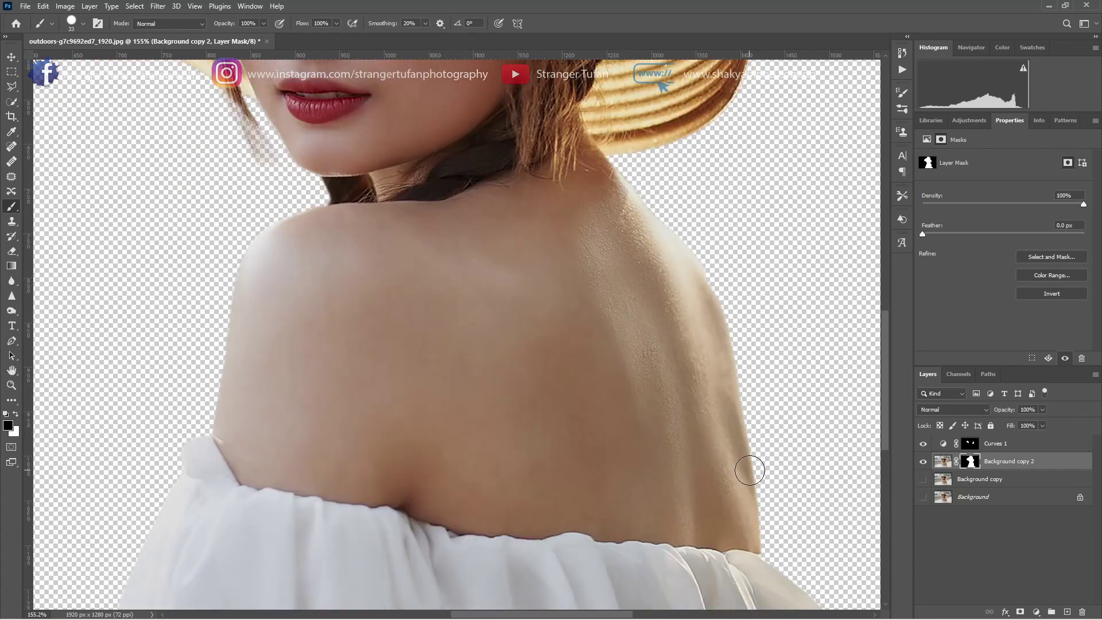
{"action": "scroll", "coordinate": [750, 471], "scroll_direction": "down", "scroll_amount": 2}
{"action": "scroll", "coordinate": [775, 480], "scroll_direction": "down", "scroll_amount": 1}
{"action": "scroll", "coordinate": [775, 480], "scroll_direction": "down", "scroll_amount": 3}
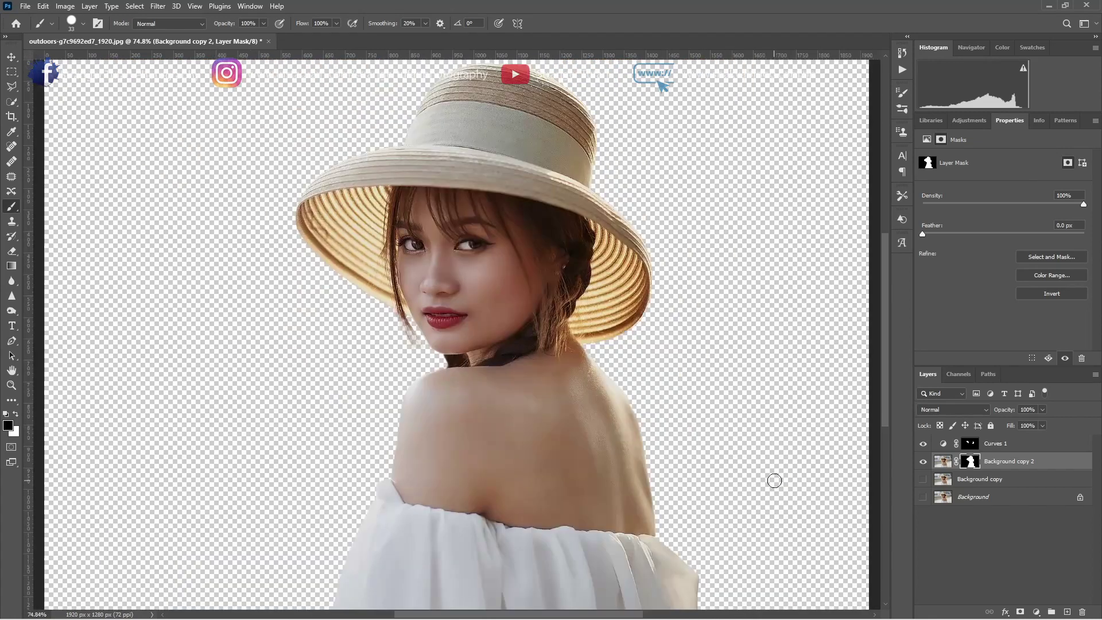
Step: Lower the Curves 1 white point, then feather its mask 2 px with a 16 px white brush
{"action": "left_click", "coordinate": [943, 443]}
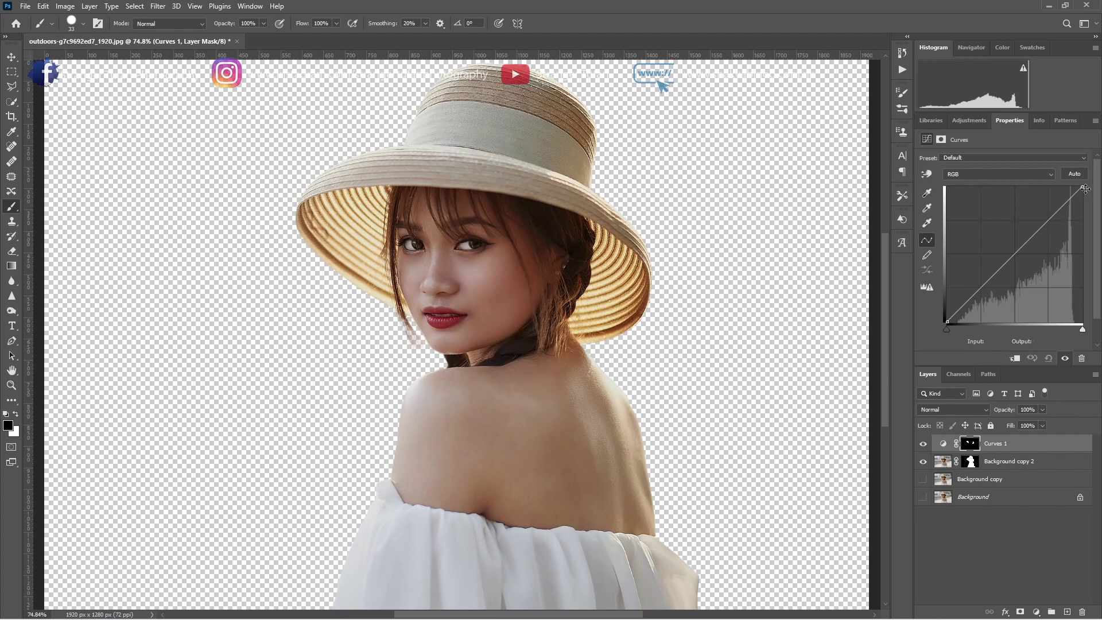
{"action": "left_click_drag", "start_coordinate": [1082, 187], "coordinate": [1096, 242]}
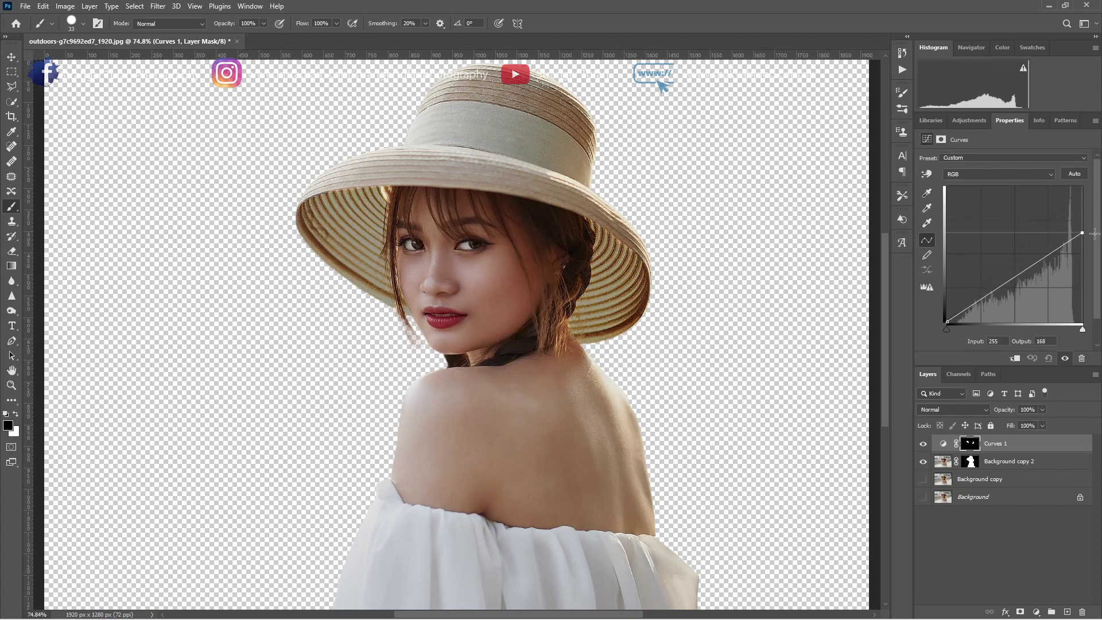
{"action": "left_click", "coordinate": [970, 443]}
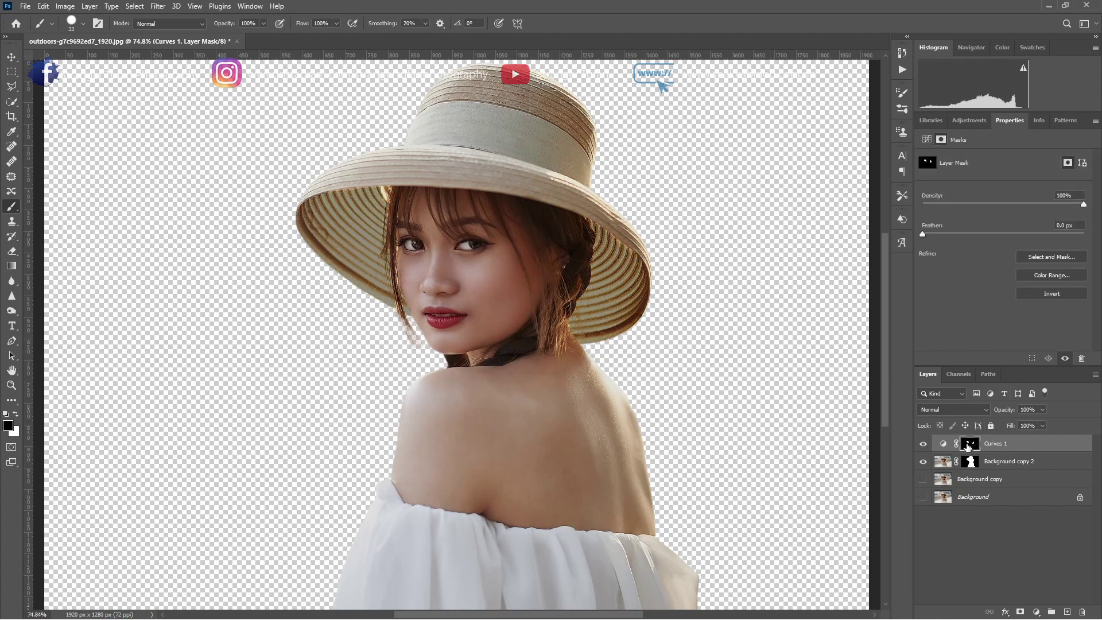
{"action": "scroll", "coordinate": [408, 325], "scroll_direction": "up", "scroll_amount": 1}
{"action": "scroll", "coordinate": [408, 324], "scroll_direction": "up", "scroll_amount": 1}
{"action": "scroll", "coordinate": [452, 344], "scroll_direction": "up", "scroll_amount": 2}
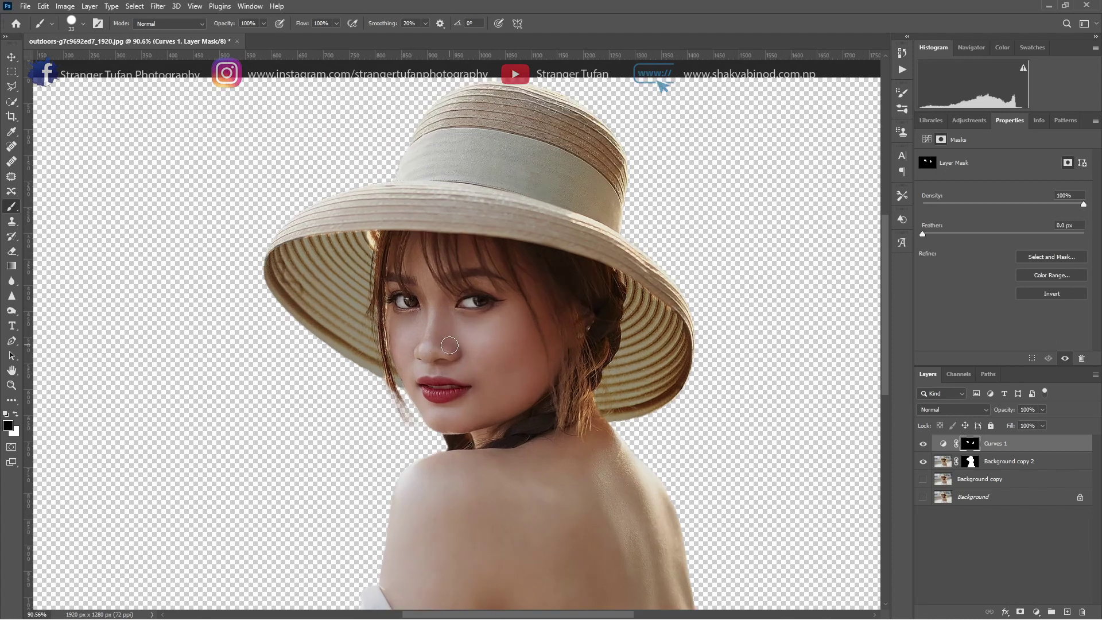
{"action": "scroll", "coordinate": [413, 327], "scroll_direction": "up", "scroll_amount": 2}
{"action": "scroll", "coordinate": [373, 310], "scroll_direction": "up", "scroll_amount": 1}
{"action": "scroll", "coordinate": [312, 278], "scroll_direction": "up", "scroll_amount": 2}
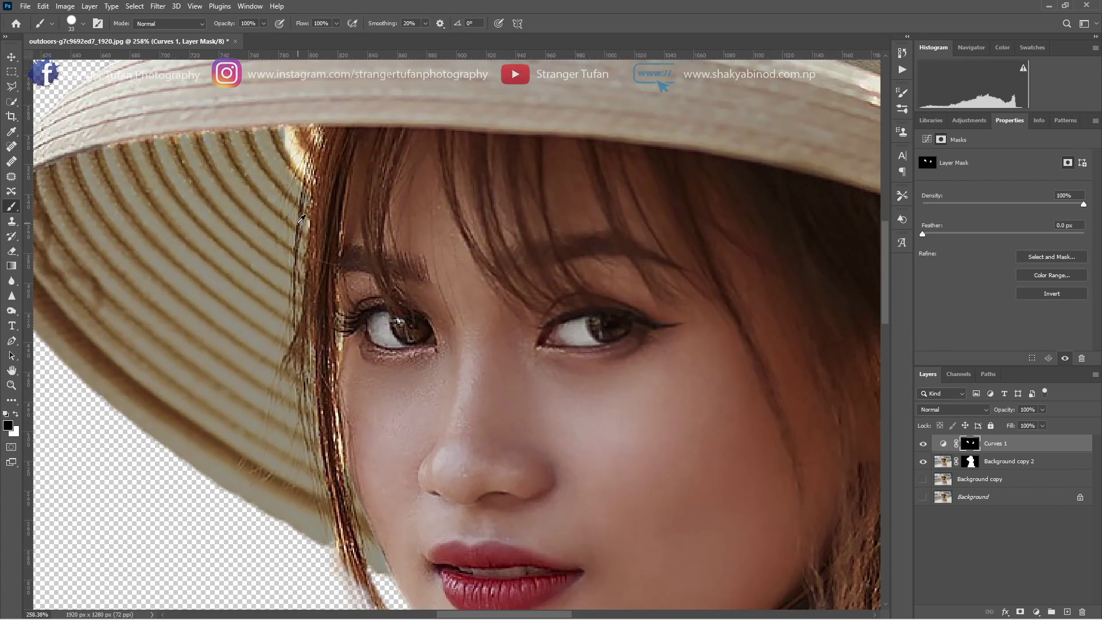
{"action": "scroll", "coordinate": [298, 241], "scroll_direction": "up", "scroll_amount": 1}
{"action": "left_click_drag", "start_coordinate": [273, 199], "coordinate": [285, 224]}
{"action": "key", "text": "x"}
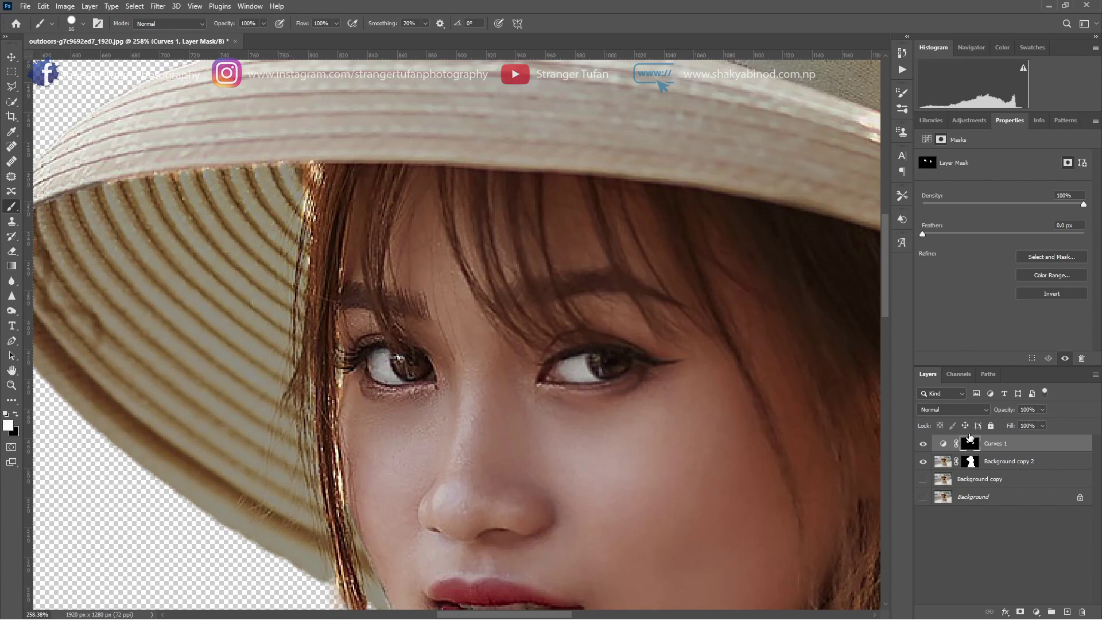
{"action": "left_click_drag", "start_coordinate": [938, 235], "coordinate": [951, 235]}
Step: Paint the Curves 1 mask along the hat and hair edge
{"action": "scroll", "coordinate": [562, 313], "scroll_direction": "down", "scroll_amount": 2}
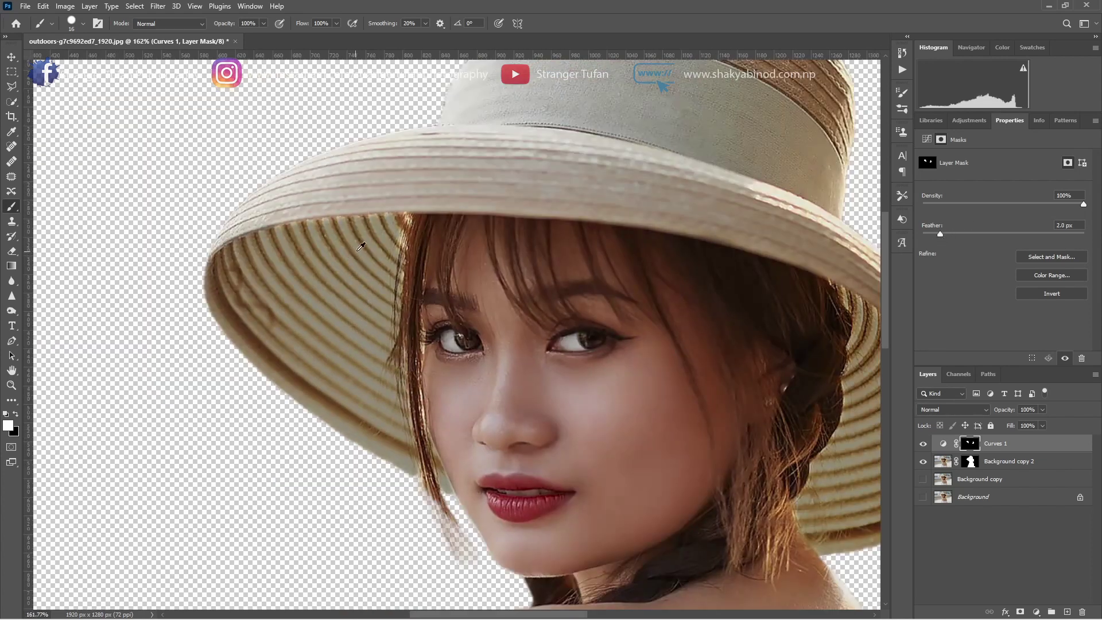
{"action": "scroll", "coordinate": [360, 247], "scroll_direction": "up", "scroll_amount": 3}
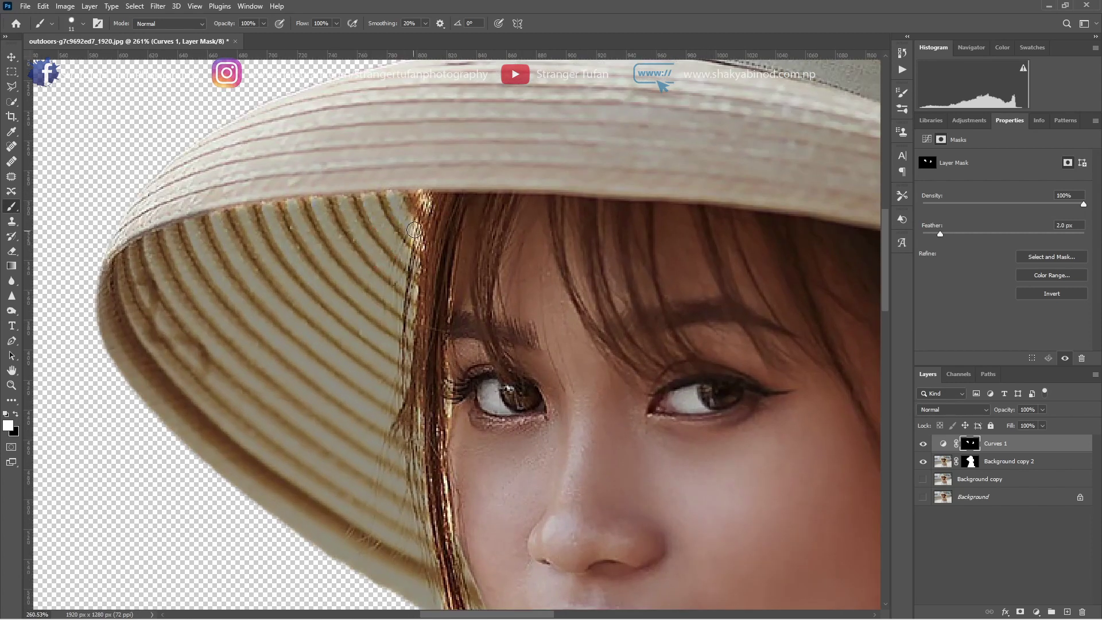
{"action": "right_click", "coordinate": [387, 227]}
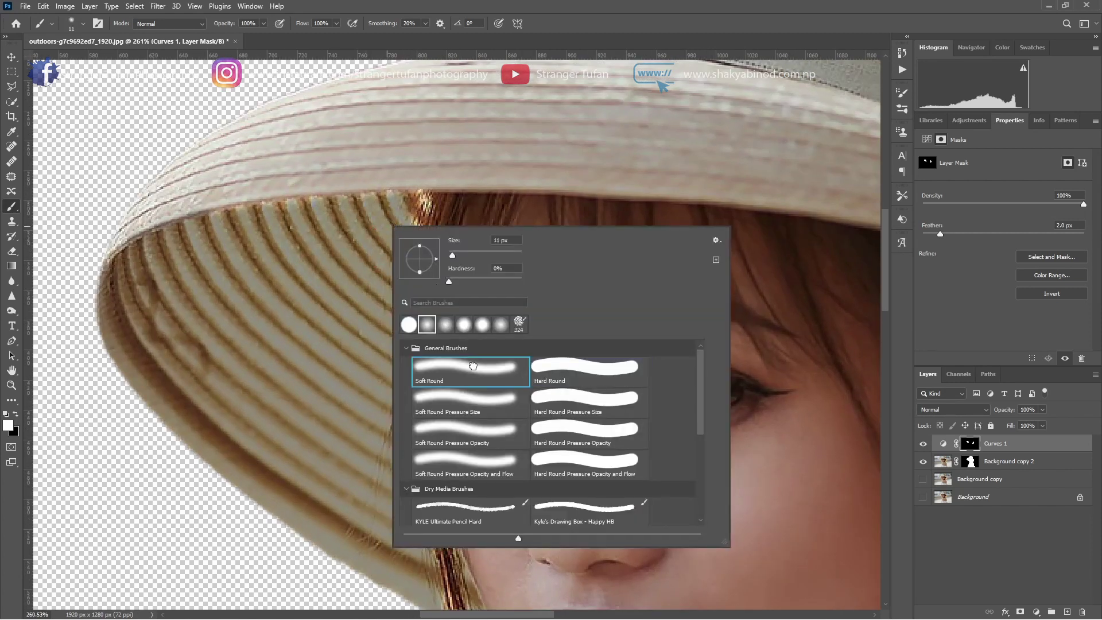
{"action": "key", "text": "Escape"}
{"action": "left_click_drag", "start_coordinate": [424, 205], "coordinate": [407, 261]}
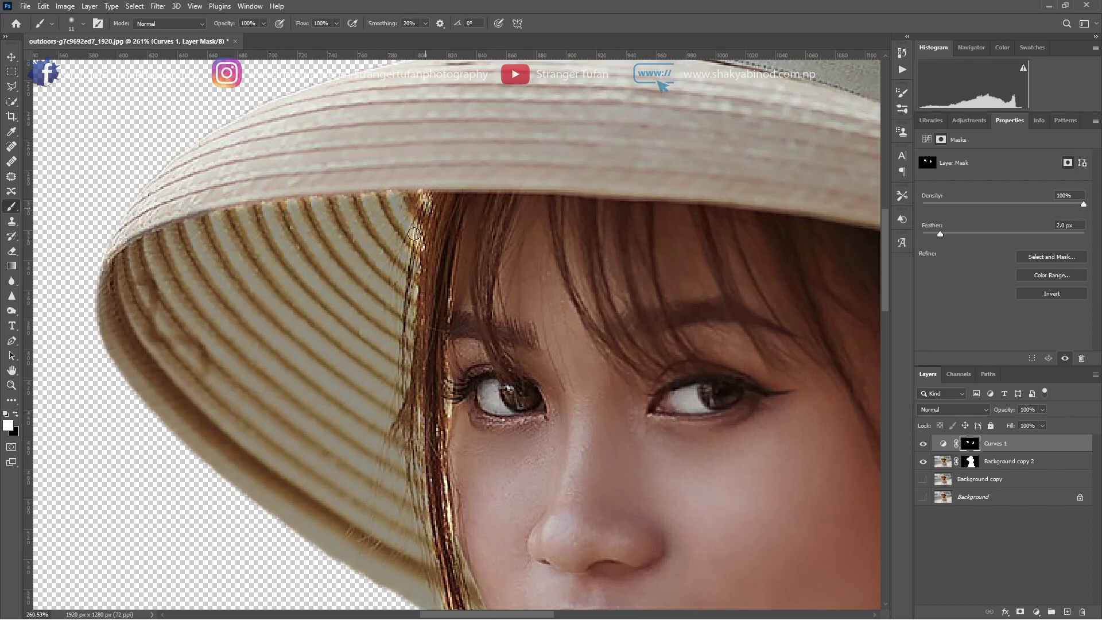
{"action": "scroll", "coordinate": [406, 326], "scroll_direction": "down", "scroll_amount": 3}
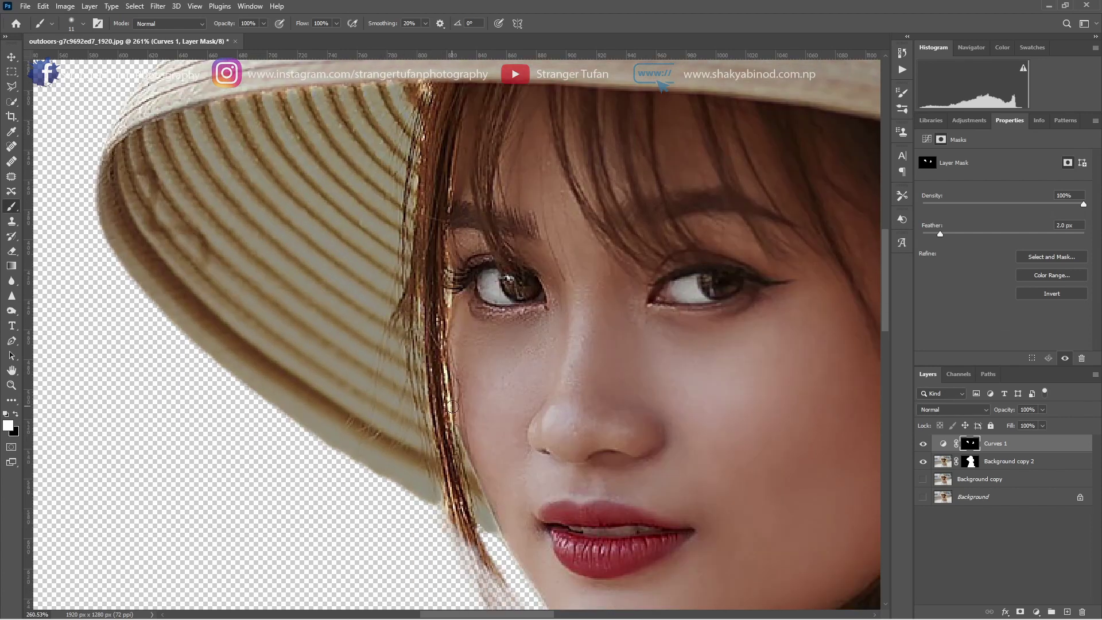
{"action": "scroll", "coordinate": [439, 464], "scroll_direction": "down", "scroll_amount": 1}
{"action": "left_click_drag", "start_coordinate": [440, 460], "coordinate": [450, 470]}
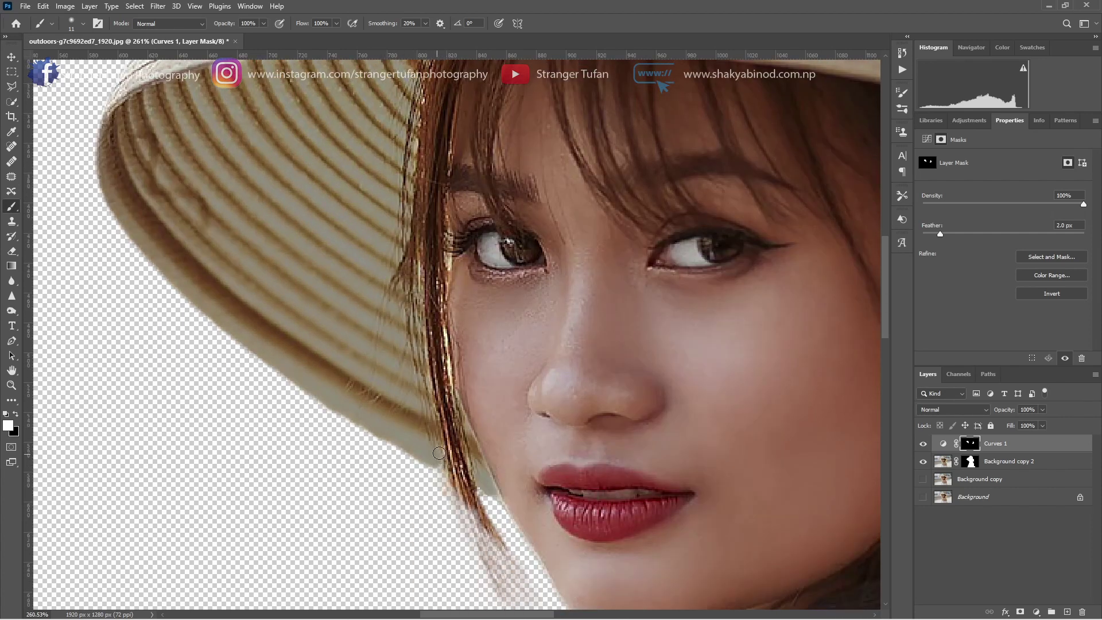
{"action": "key", "text": "ctrl+0"}
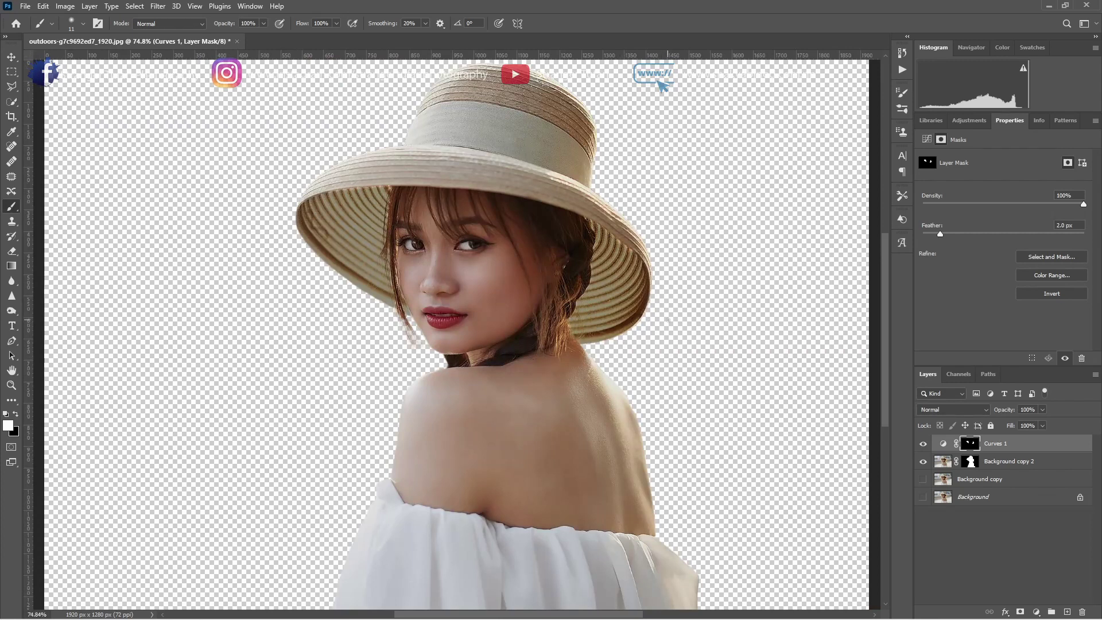
Step: Add a midtone point, lift the black point, and pull 180 input down to 115
{"action": "left_click", "coordinate": [943, 443]}
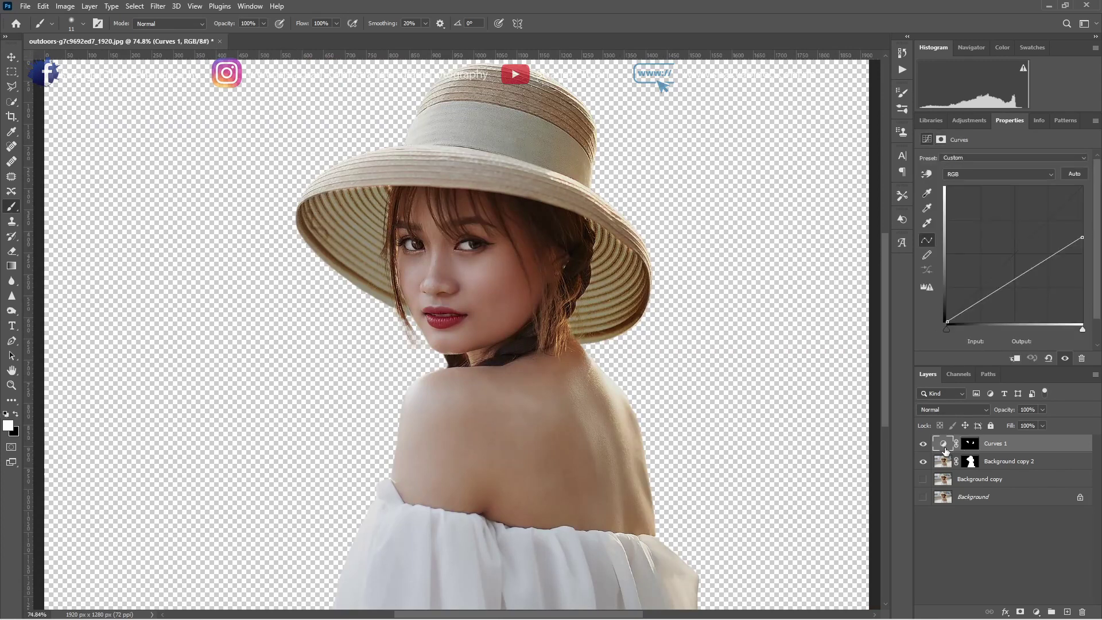
{"action": "left_click", "coordinate": [1016, 274]}
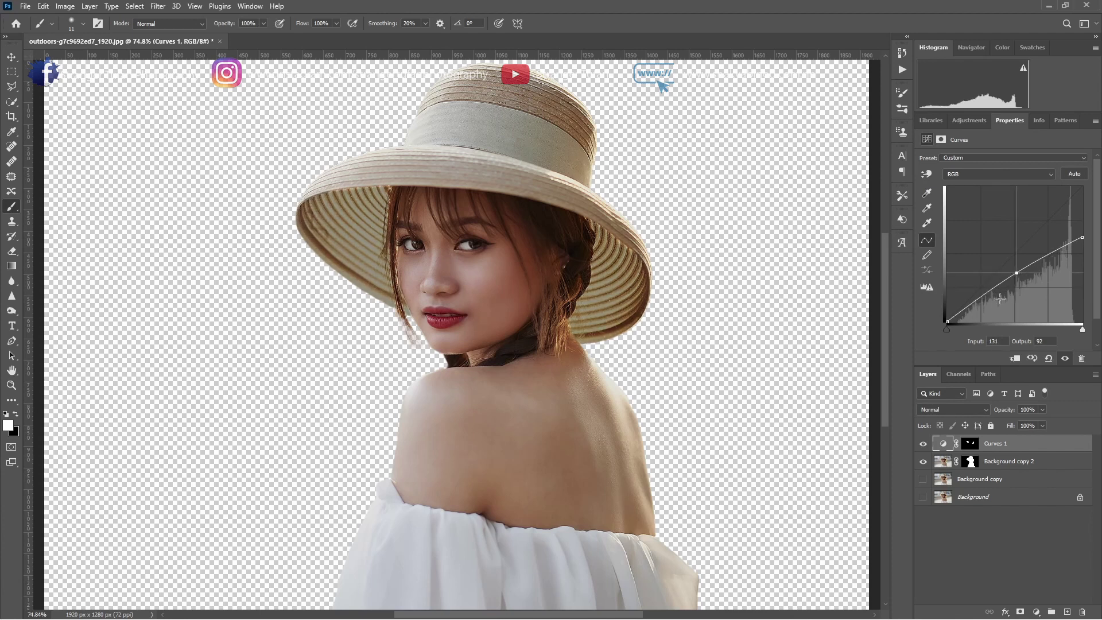
{"action": "left_click", "coordinate": [947, 321]}
{"action": "left_click_drag", "start_coordinate": [947, 322], "coordinate": [949, 304]}
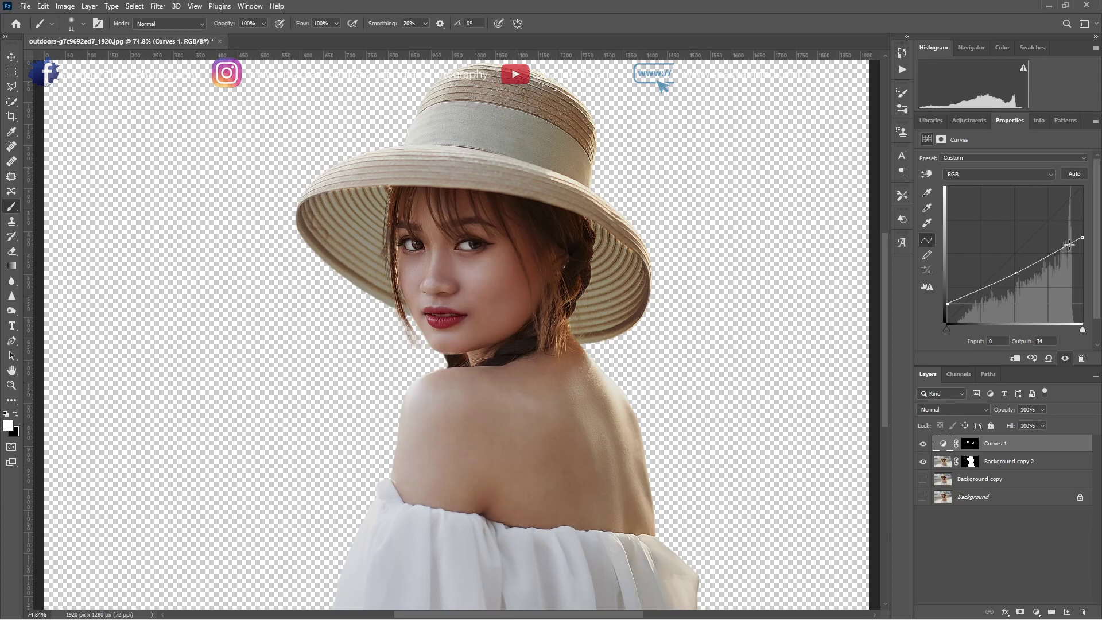
{"action": "left_click_drag", "start_coordinate": [1069, 245], "coordinate": [1083, 229]}
{"action": "mouse_move", "coordinate": [1017, 272]}
{"action": "left_mouse_down"}
{"action": "mouse_move", "coordinate": [1033, 276]}
{"action": "mouse_move", "coordinate": [1044, 261]}
{"action": "left_mouse_up"}
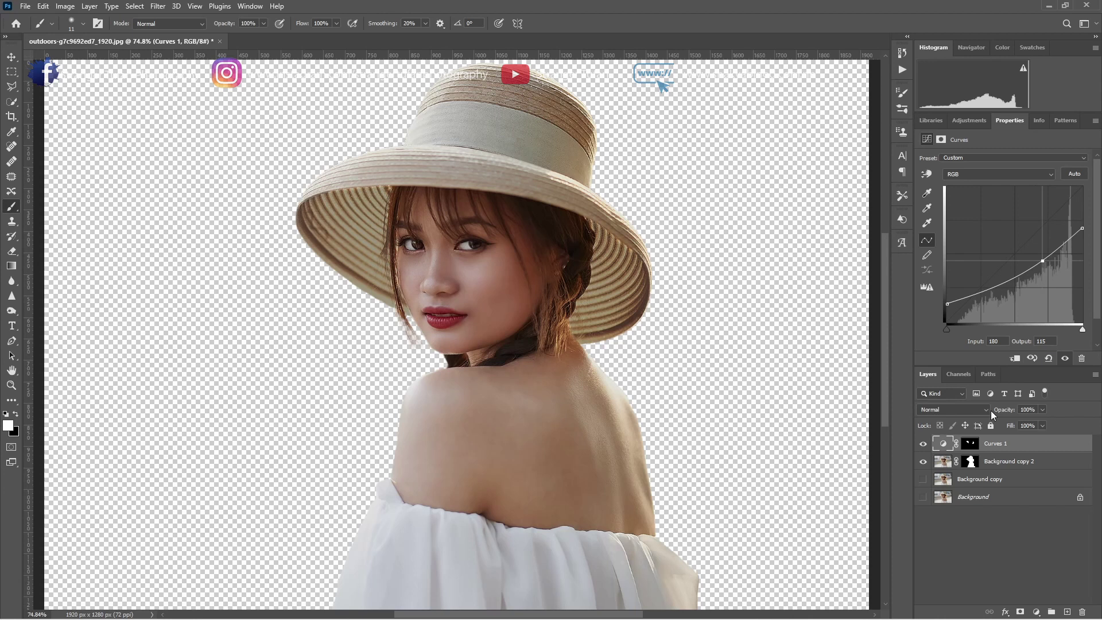
Step: Add a cyan solid Color Fill layer above Background copy
{"action": "left_click", "coordinate": [995, 525]}
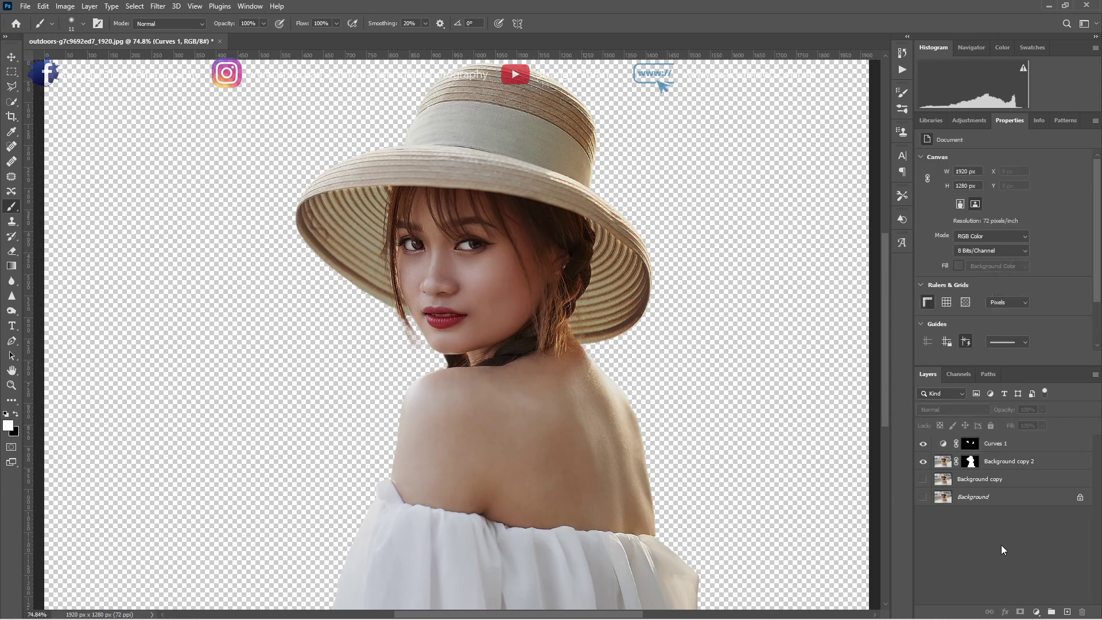
{"action": "left_click", "coordinate": [1001, 483]}
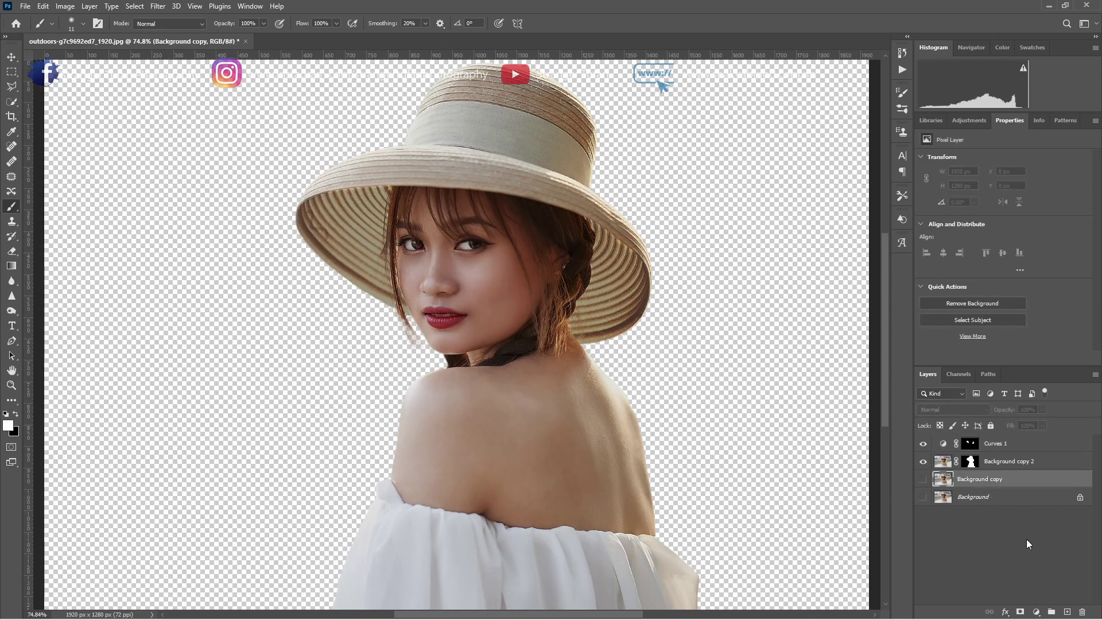
{"action": "left_click", "coordinate": [1037, 612]}
{"action": "left_click", "coordinate": [1031, 410]}
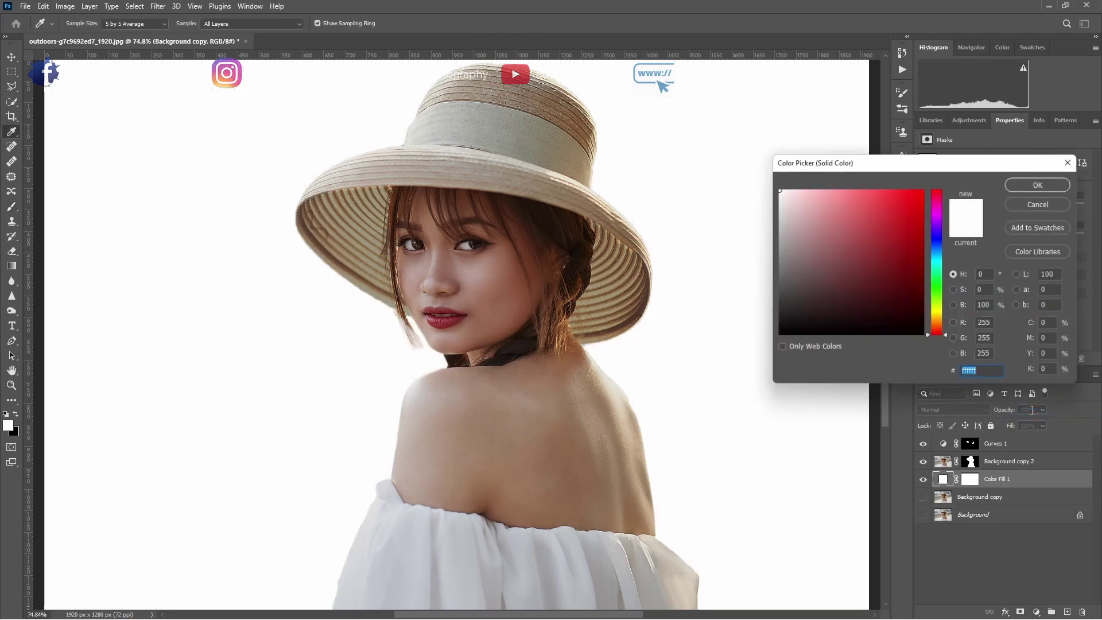
{"action": "left_click", "coordinate": [938, 245]}
{"action": "mouse_move", "coordinate": [898, 238]}
{"action": "left_mouse_down"}
{"action": "mouse_move", "coordinate": [854, 201]}
{"action": "mouse_move", "coordinate": [855, 234]}
{"action": "left_mouse_up"}
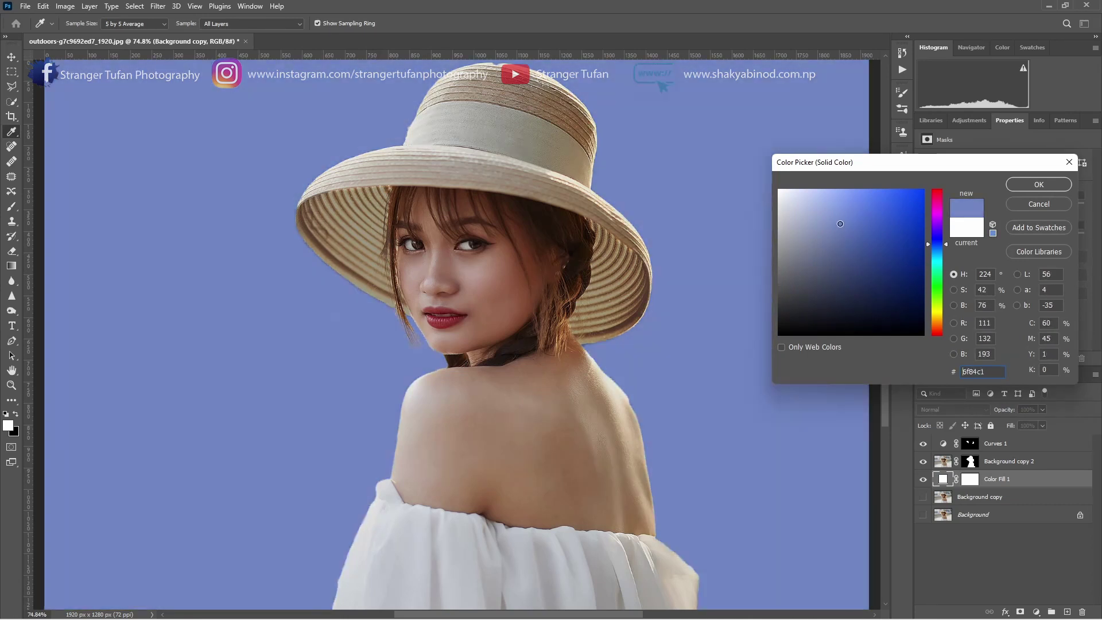
{"action": "mouse_move", "coordinate": [855, 234]}
{"action": "left_mouse_down"}
{"action": "mouse_move", "coordinate": [856, 213]}
{"action": "mouse_move", "coordinate": [877, 208]}
{"action": "mouse_move", "coordinate": [859, 193]}
{"action": "left_mouse_up"}
{"action": "left_click", "coordinate": [890, 201]}
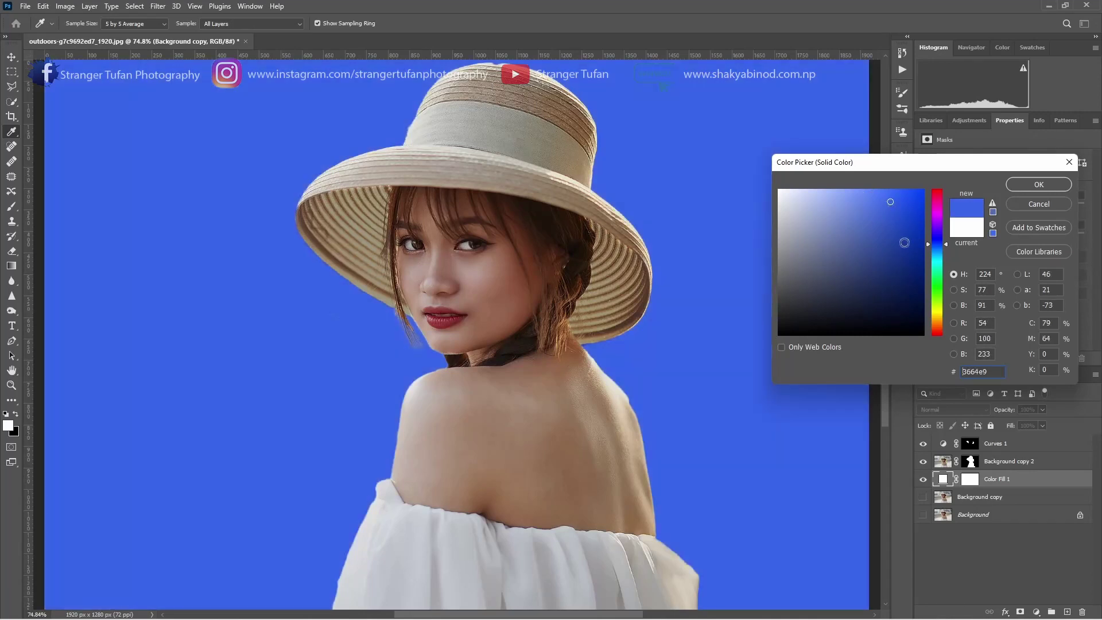
{"action": "left_click", "coordinate": [937, 258]}
{"action": "left_click", "coordinate": [869, 212]}
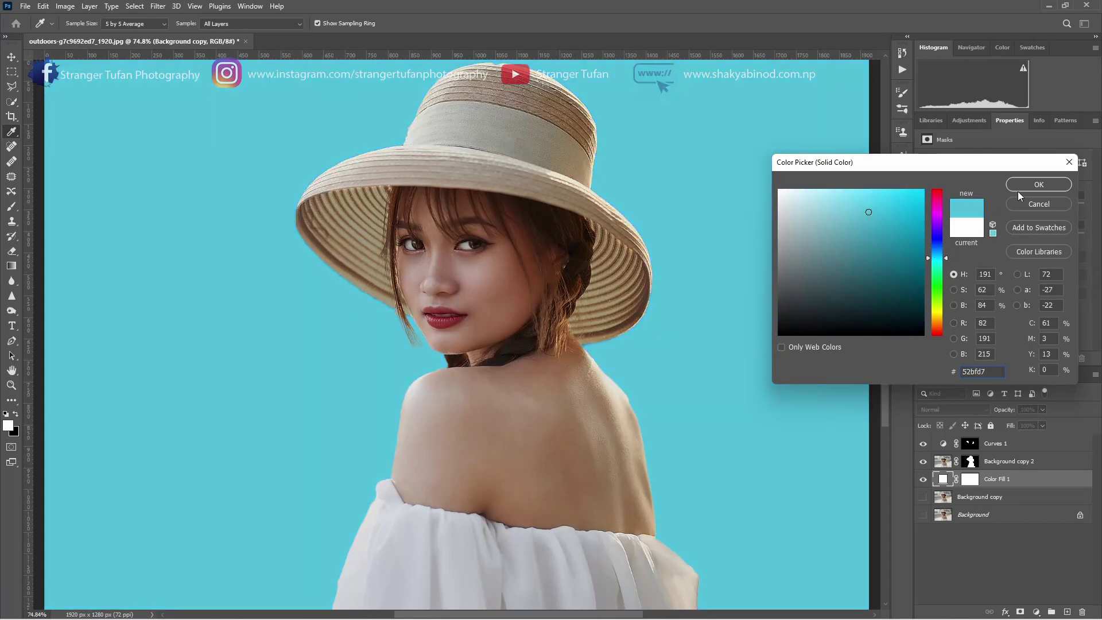
{"action": "left_click", "coordinate": [1029, 181]}
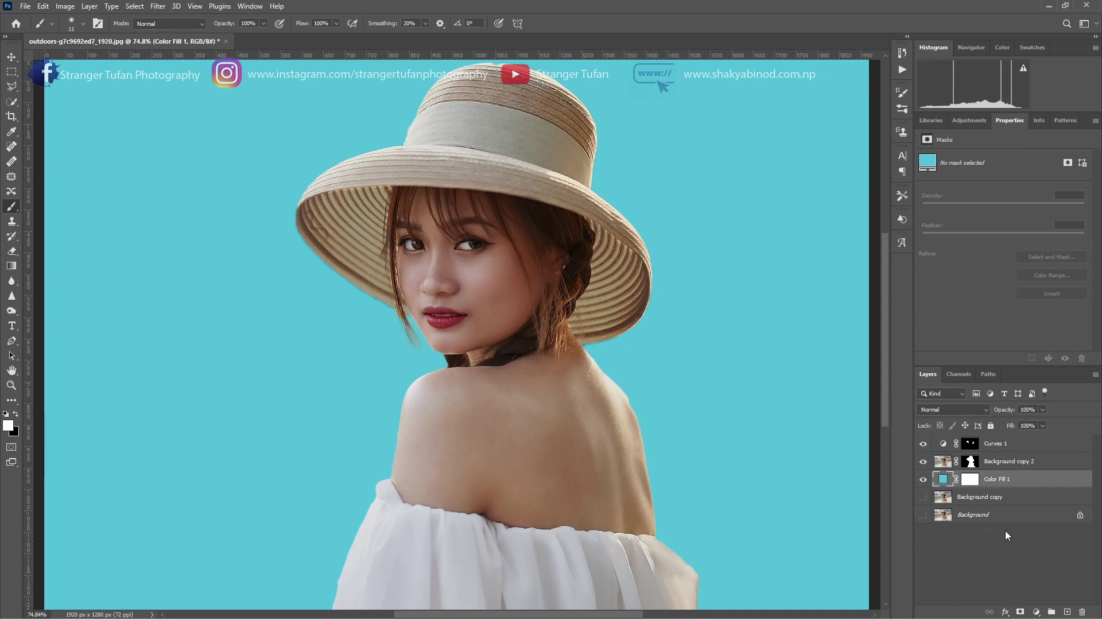
Step: Add a grey noise Pattern Fill at 10% opacity, then a new empty layer
{"action": "left_click", "coordinate": [1066, 612]}
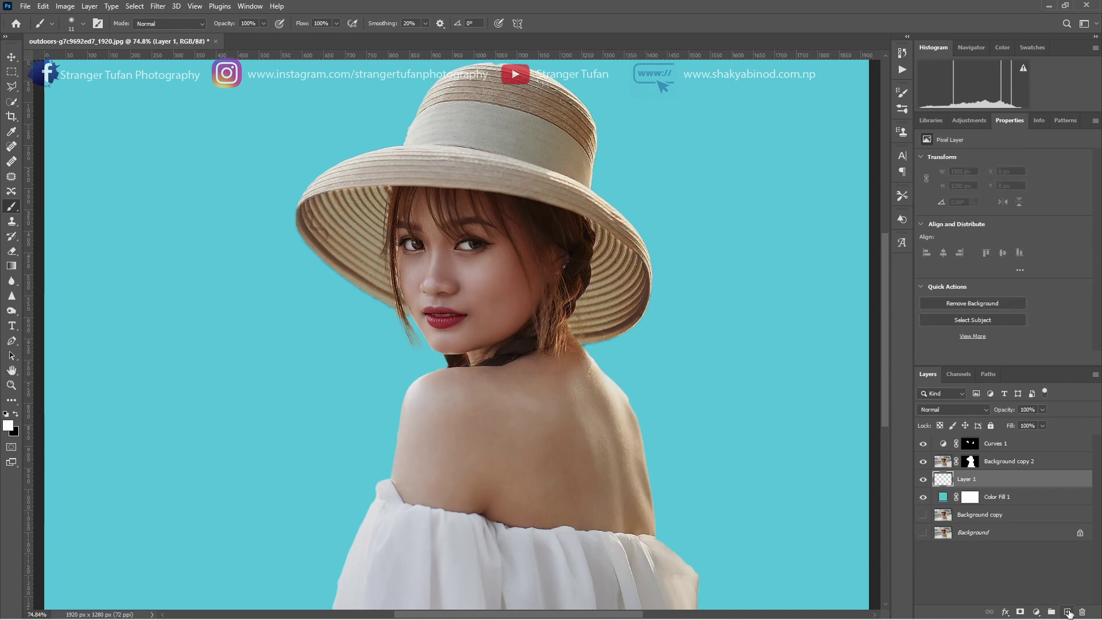
{"action": "left_click", "coordinate": [1068, 120]}
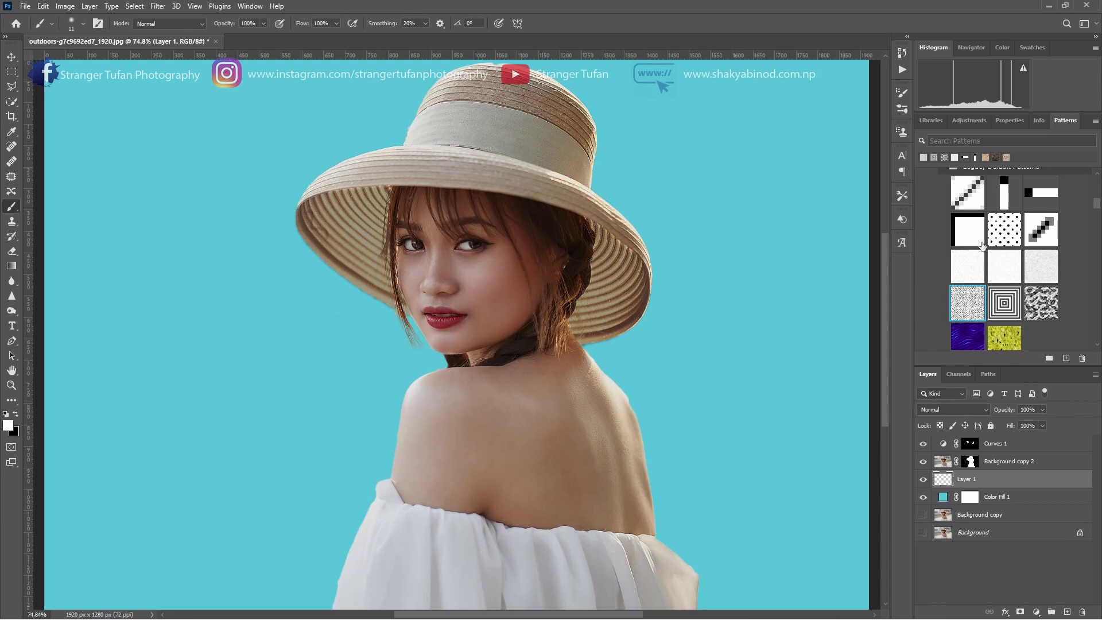
{"action": "scroll", "coordinate": [971, 280], "scroll_direction": "down", "scroll_amount": 1}
{"action": "left_click", "coordinate": [970, 289]}
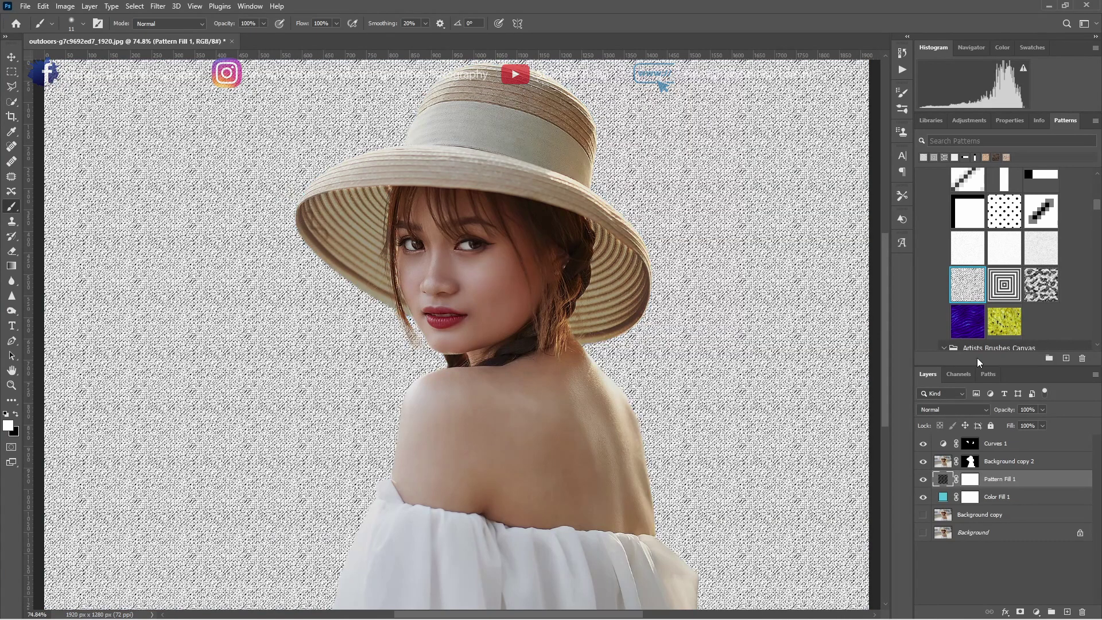
{"action": "left_click", "coordinate": [1038, 409]}
{"action": "type", "text": "10"}
{"action": "key", "text": "Return"}
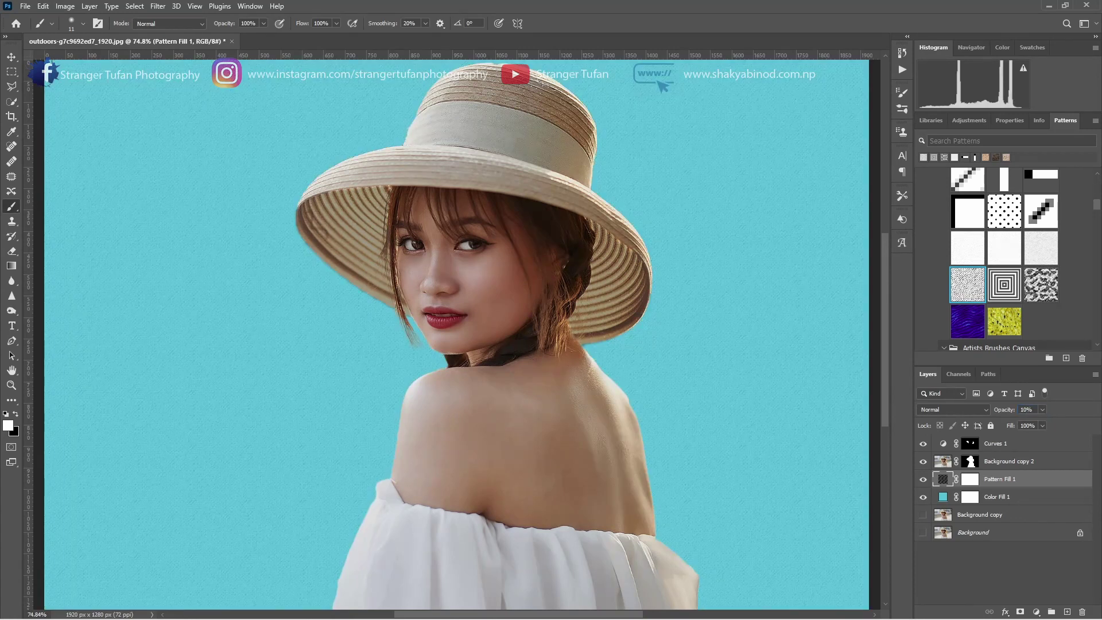
{"action": "left_click", "coordinate": [975, 573]}
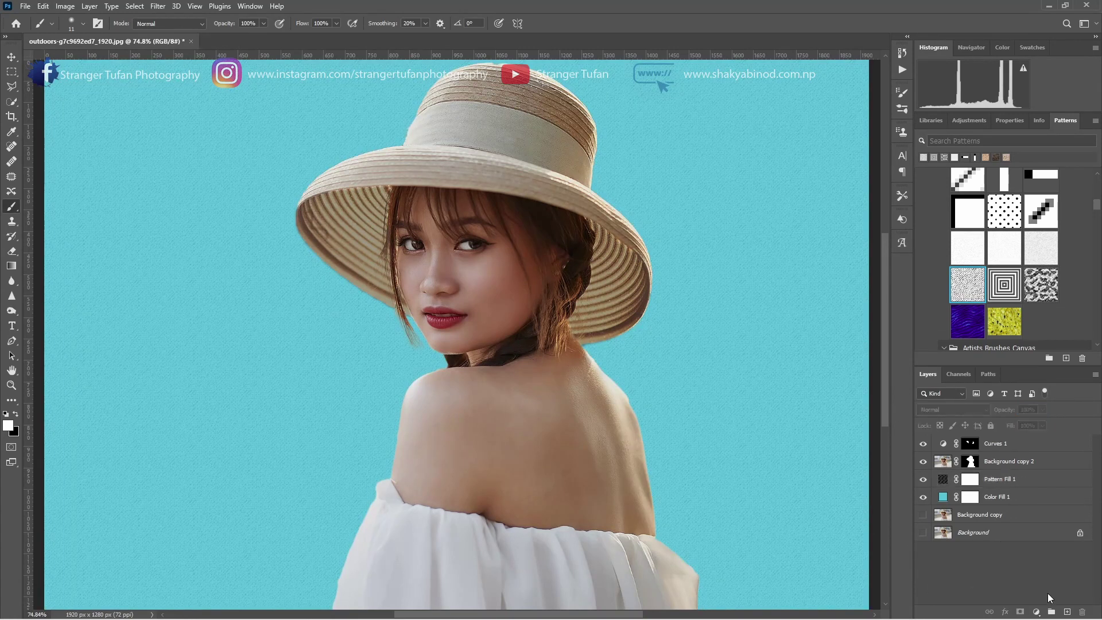
{"action": "left_click", "coordinate": [1068, 612]}
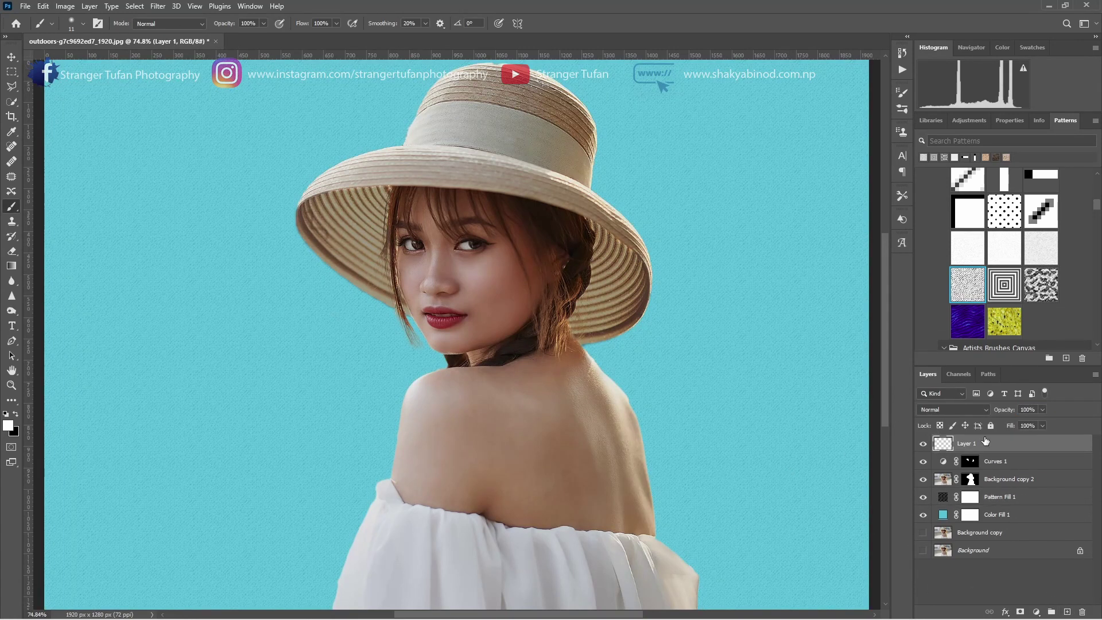
Step: Move Layer 1 below Background copy 2 and paint a large soft white glow behind her
{"action": "left_click_drag", "start_coordinate": [986, 444], "coordinate": [969, 478]}
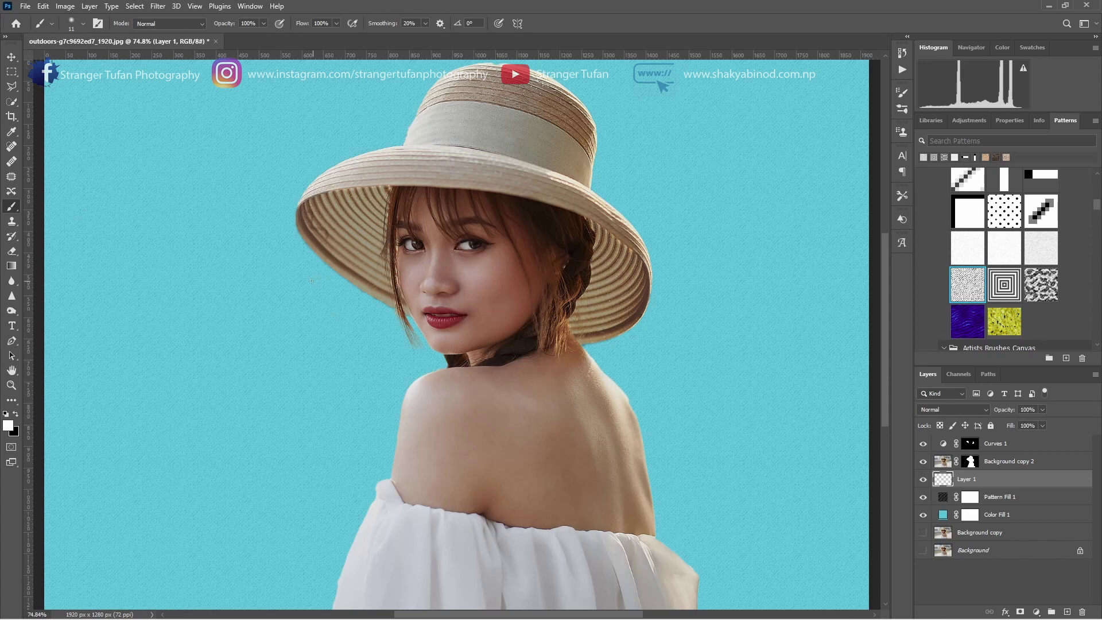
{"action": "scroll", "coordinate": [402, 298], "scroll_direction": "down", "scroll_amount": 3}
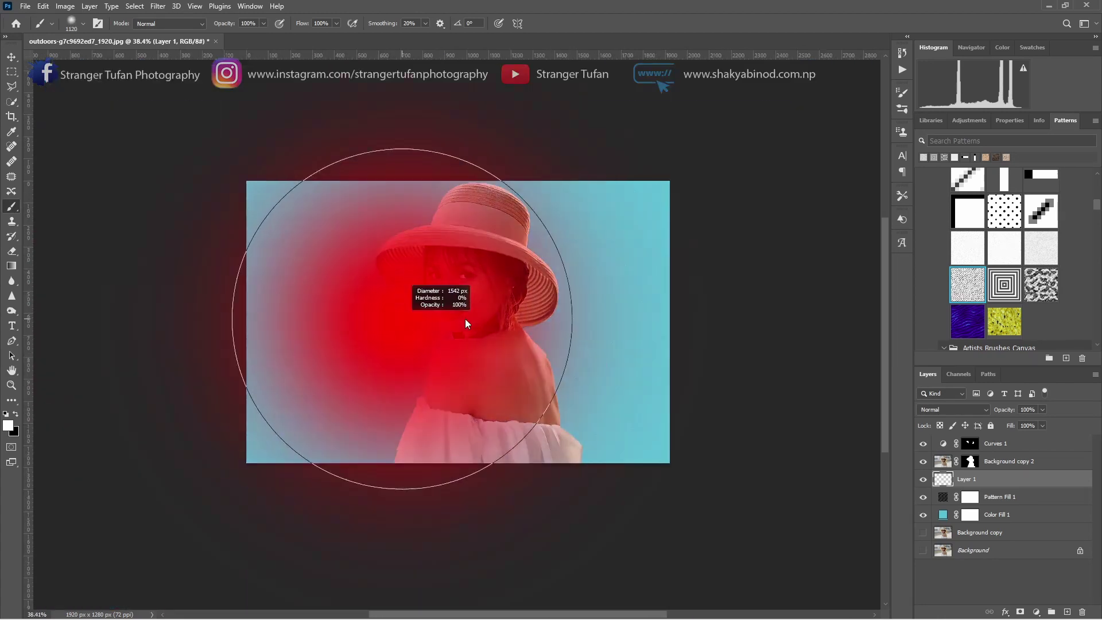
{"action": "left_click_drag", "start_coordinate": [465, 323], "coordinate": [372, 316]}
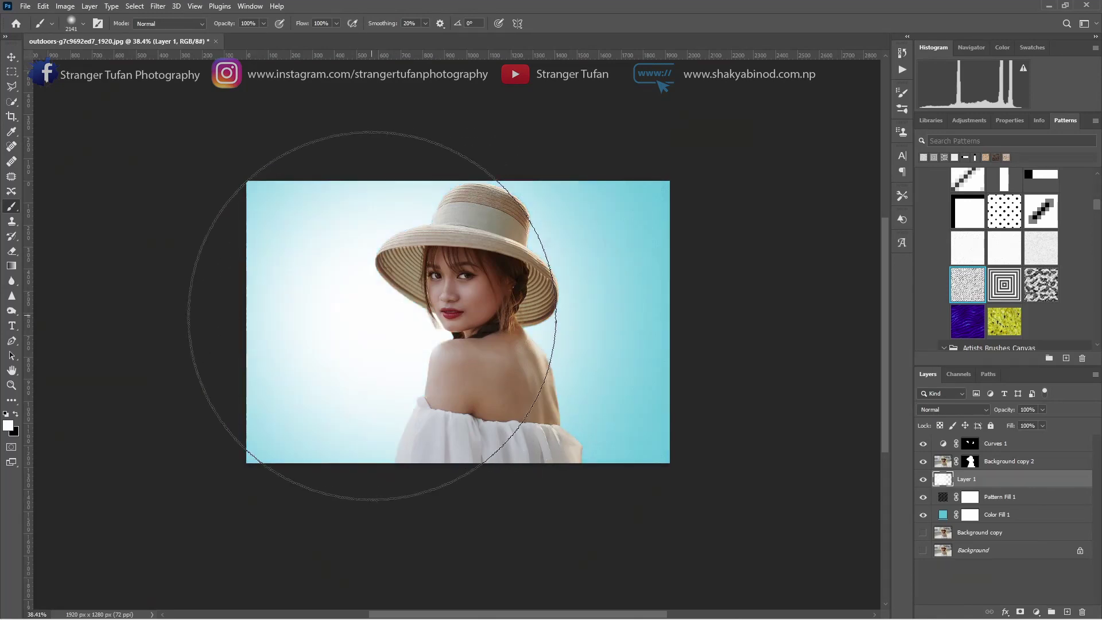
{"action": "scroll", "coordinate": [449, 310], "scroll_direction": "up", "scroll_amount": 3}
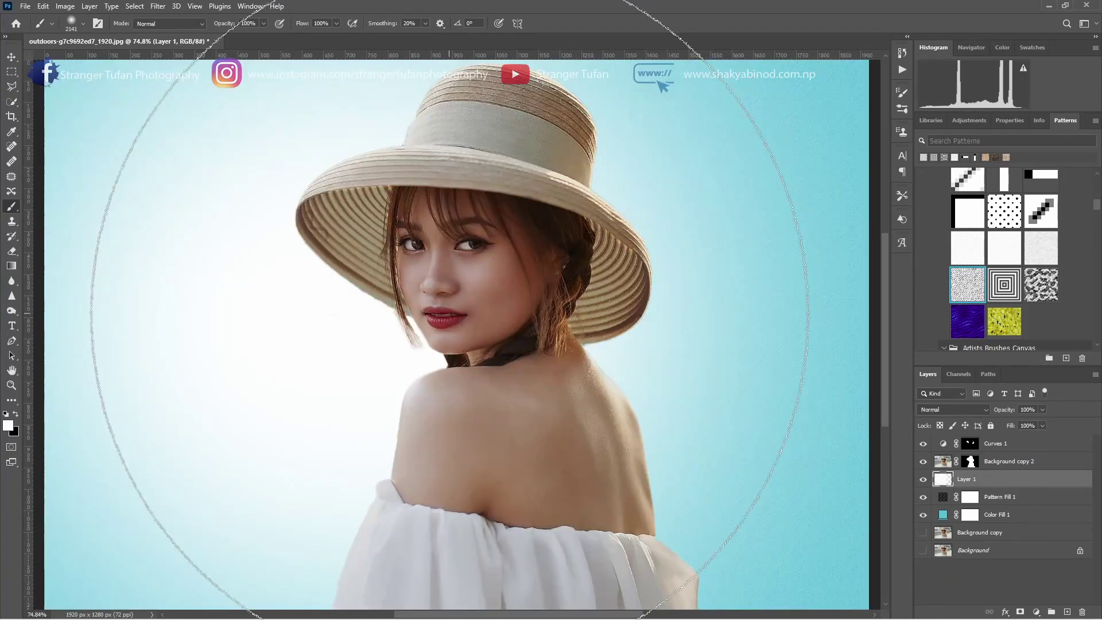
{"action": "scroll", "coordinate": [450, 310], "scroll_direction": "down", "scroll_amount": 2}
{"action": "scroll", "coordinate": [449, 312], "scroll_direction": "down", "scroll_amount": 2}
{"action": "scroll", "coordinate": [449, 314], "scroll_direction": "up", "scroll_amount": 1}
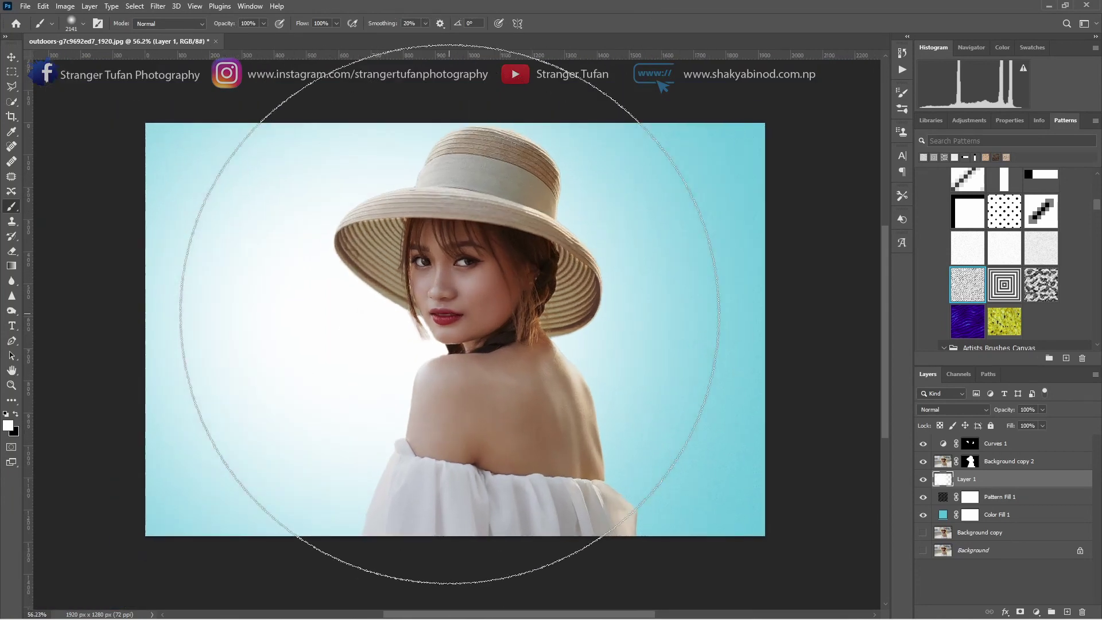
{"action": "scroll", "coordinate": [449, 313], "scroll_direction": "up", "scroll_amount": 2}
{"action": "scroll", "coordinate": [449, 313], "scroll_direction": "down", "scroll_amount": 1}
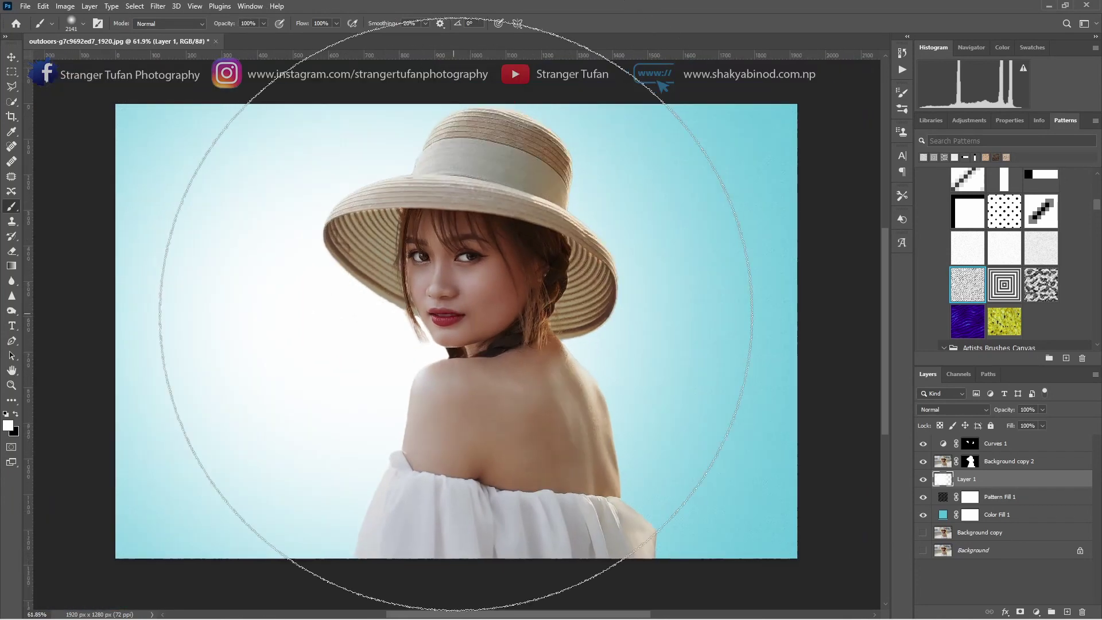
Step: Add a top Curves 2 adjustment raising midtones, lifting shadows and the black point to 19
{"action": "left_click", "coordinate": [1019, 446]}
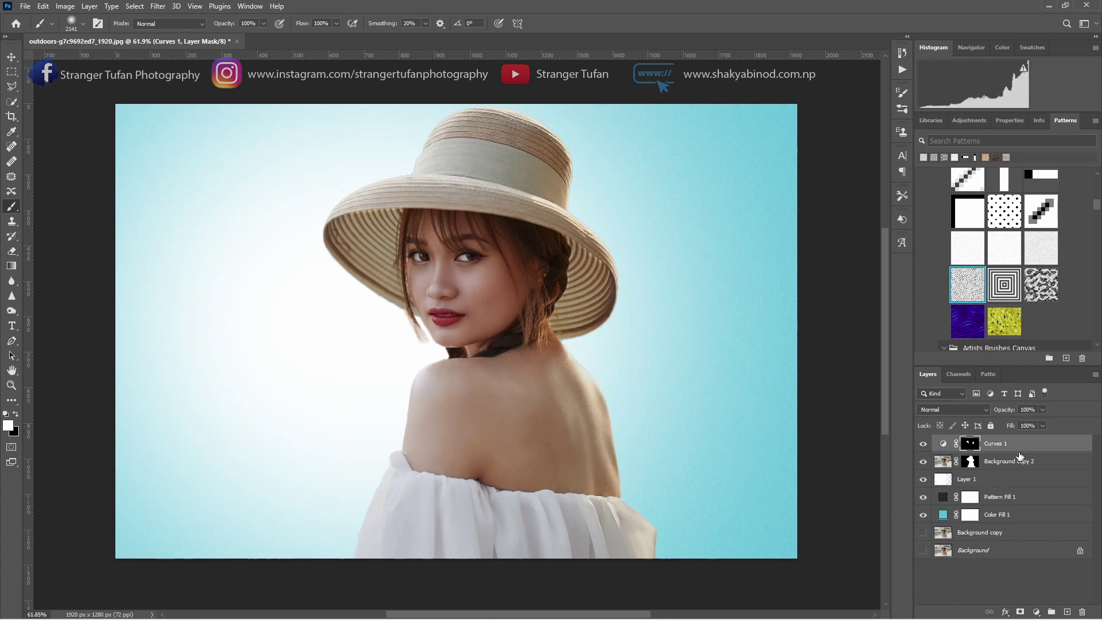
{"action": "left_click", "coordinate": [1037, 612]}
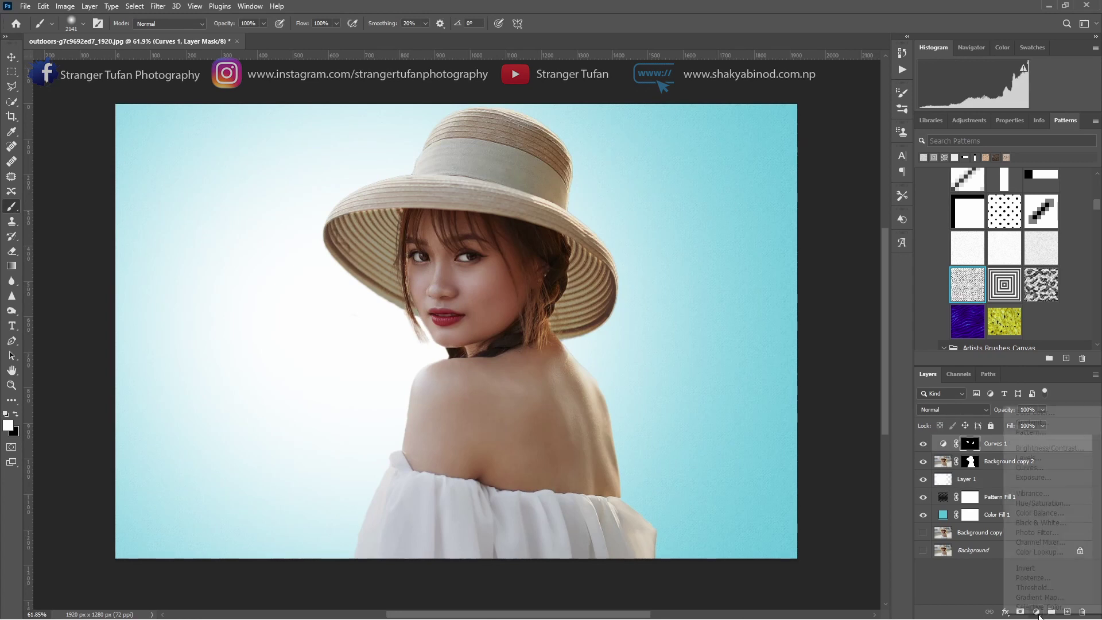
{"action": "left_click", "coordinate": [1039, 472]}
{"action": "left_click_drag", "start_coordinate": [1016, 260], "coordinate": [1019, 238]}
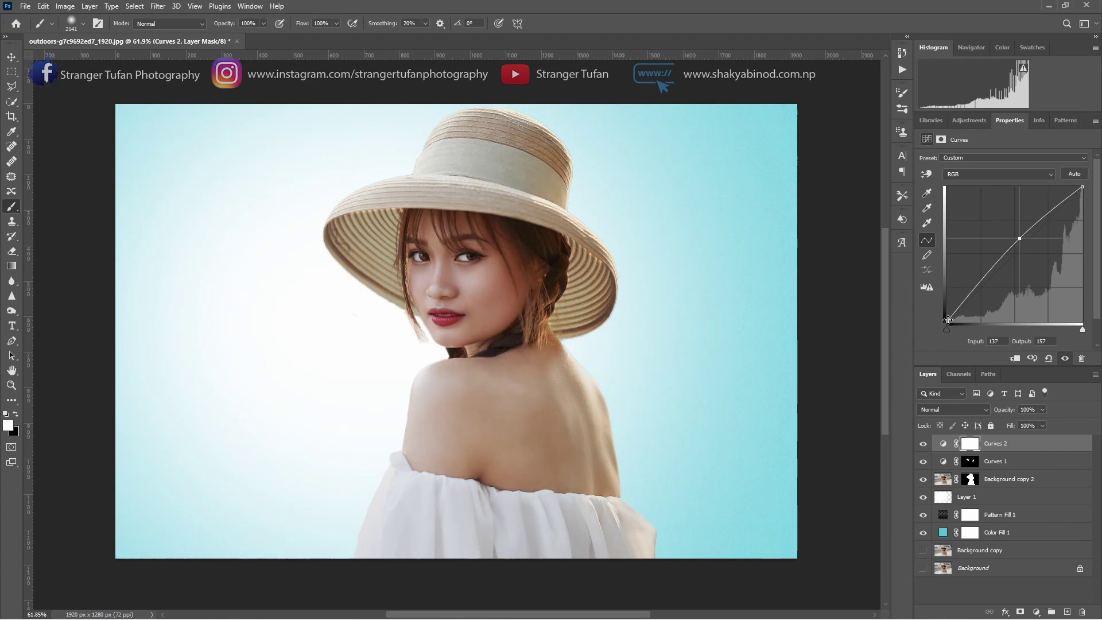
{"action": "left_click_drag", "start_coordinate": [948, 320], "coordinate": [948, 315]}
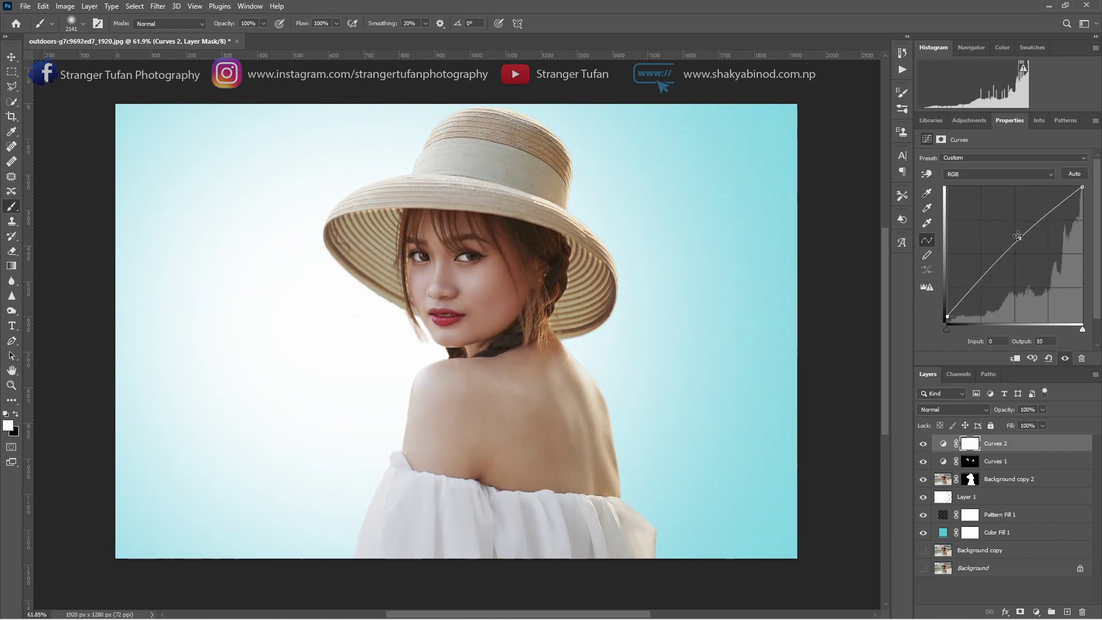
{"action": "left_click_drag", "start_coordinate": [1018, 236], "coordinate": [1010, 243]}
{"action": "left_click_drag", "start_coordinate": [1079, 188], "coordinate": [1080, 190]}
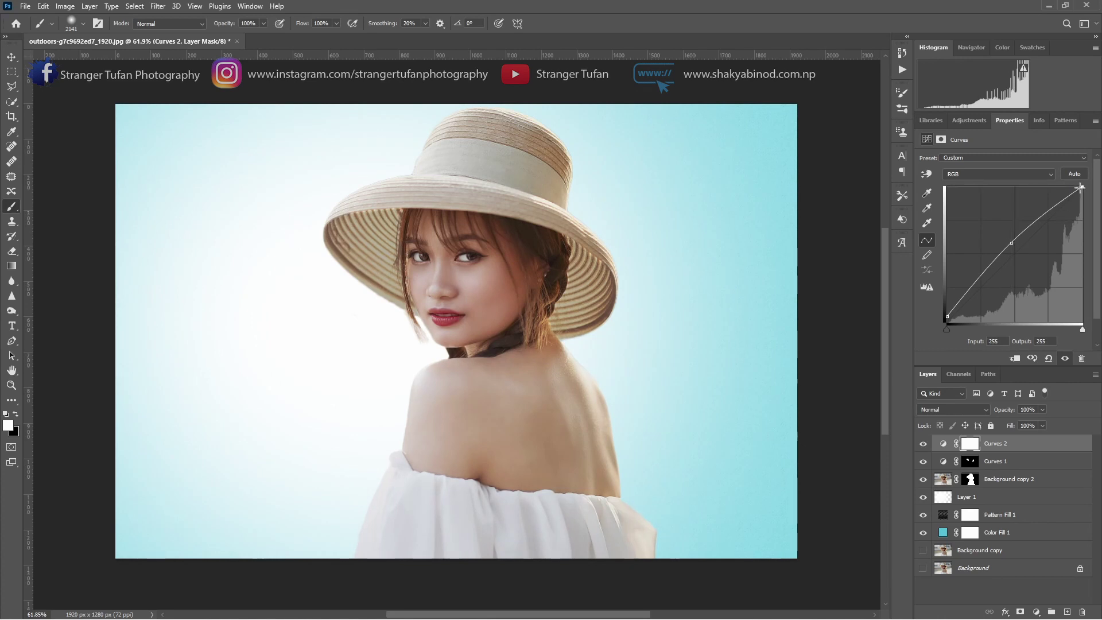
{"action": "left_click_drag", "start_coordinate": [972, 285], "coordinate": [944, 313]}
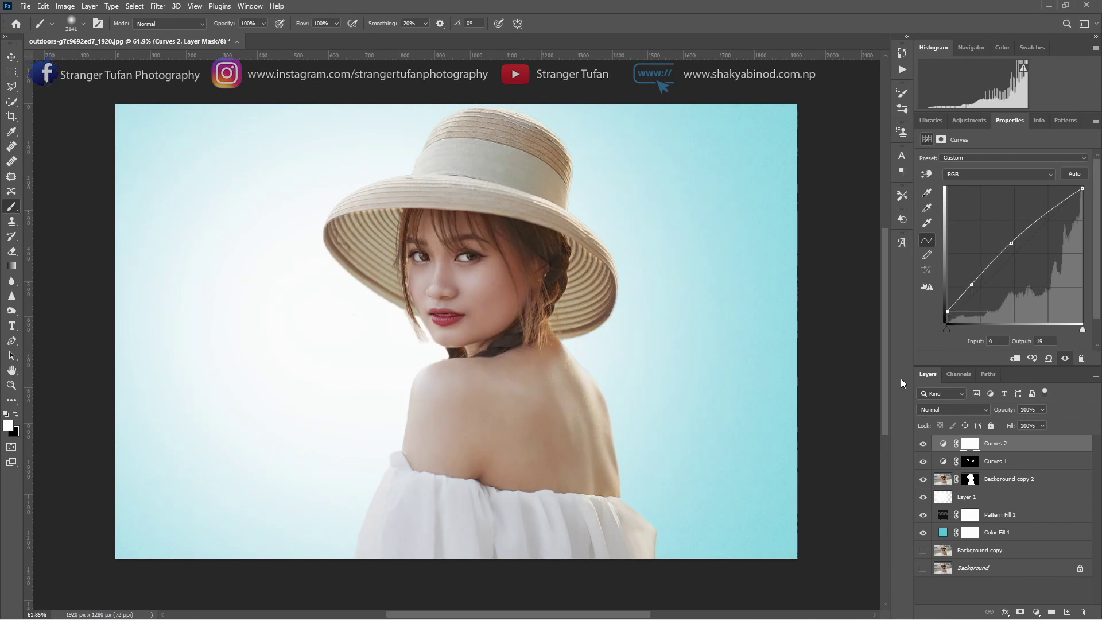
{"action": "key", "text": "ctrl+0"}
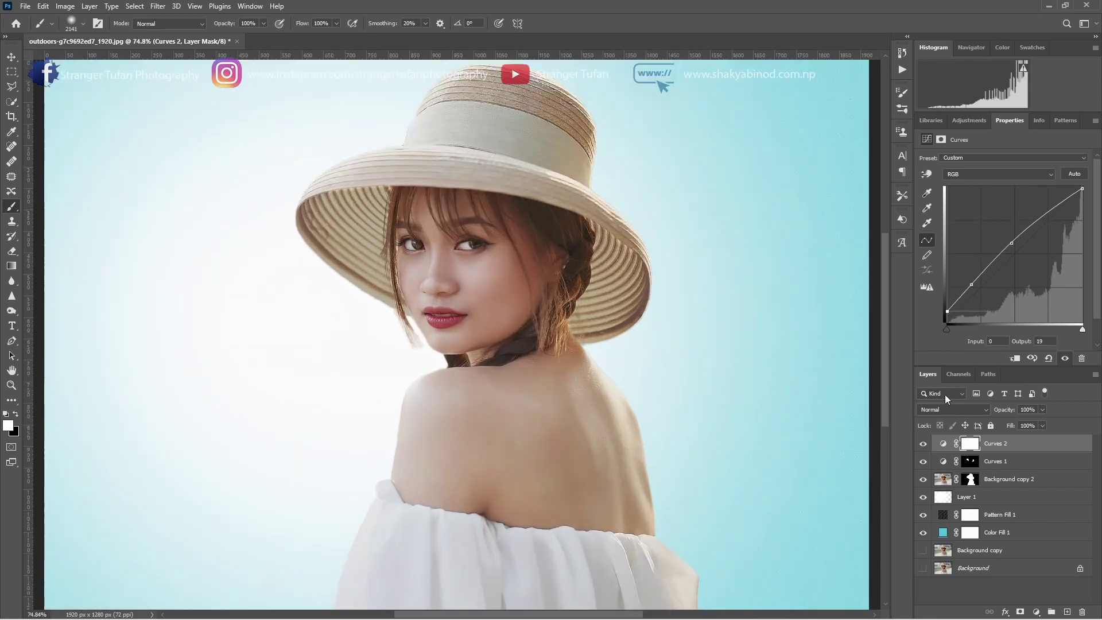
Step: Add a Curves 3 adjustment and pull its white point down to 191 to darken the image
{"action": "left_click", "coordinate": [1036, 612]}
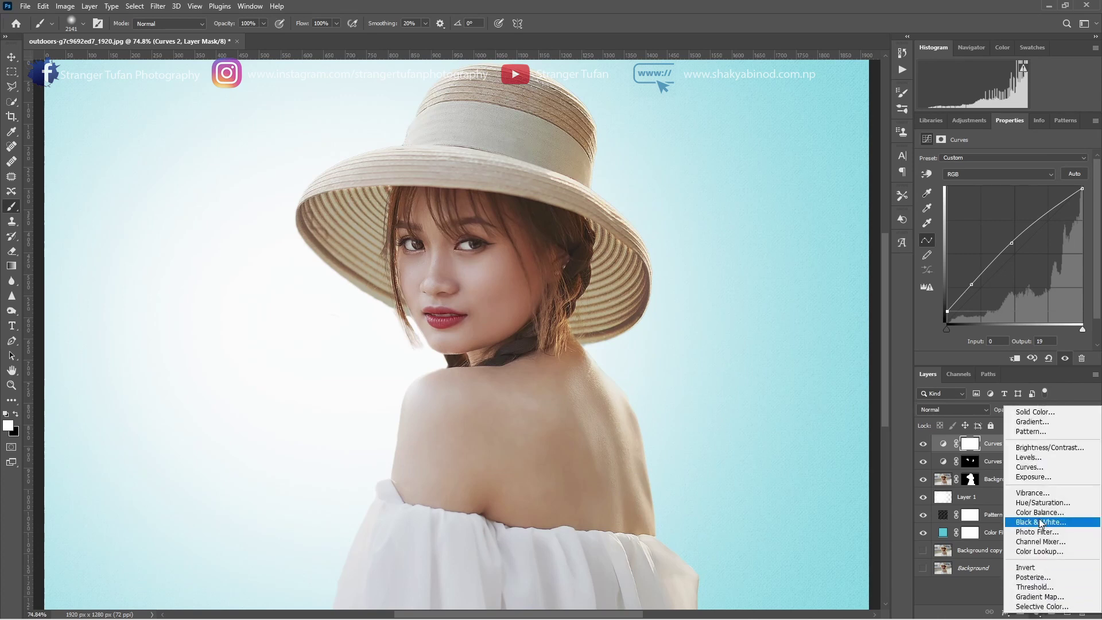
{"action": "left_click", "coordinate": [1028, 466]}
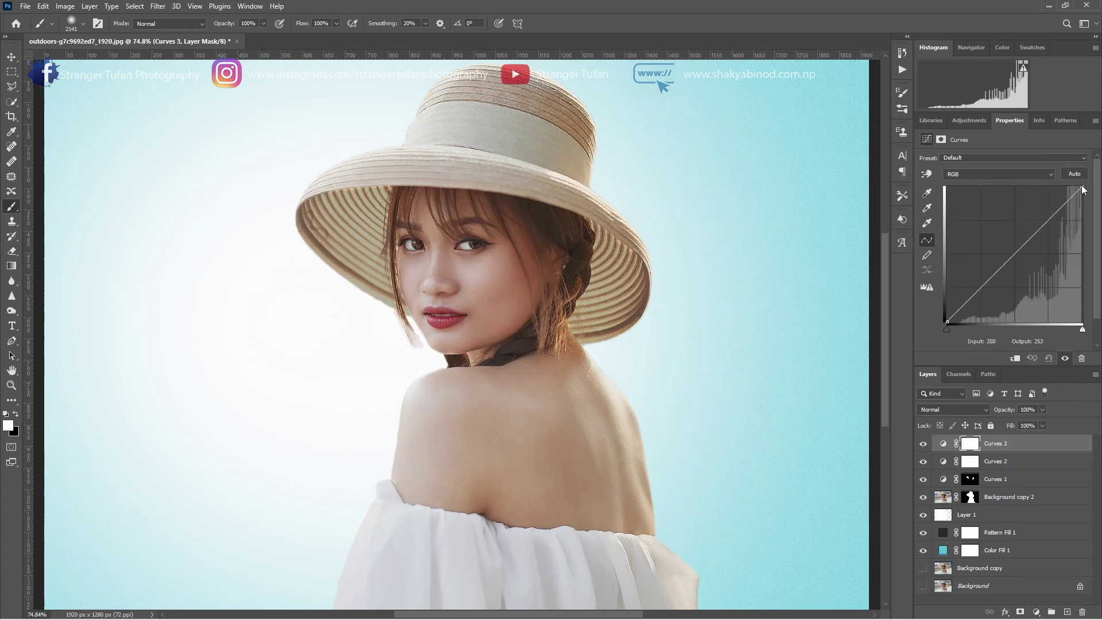
{"action": "left_click_drag", "start_coordinate": [1084, 190], "coordinate": [1080, 222]}
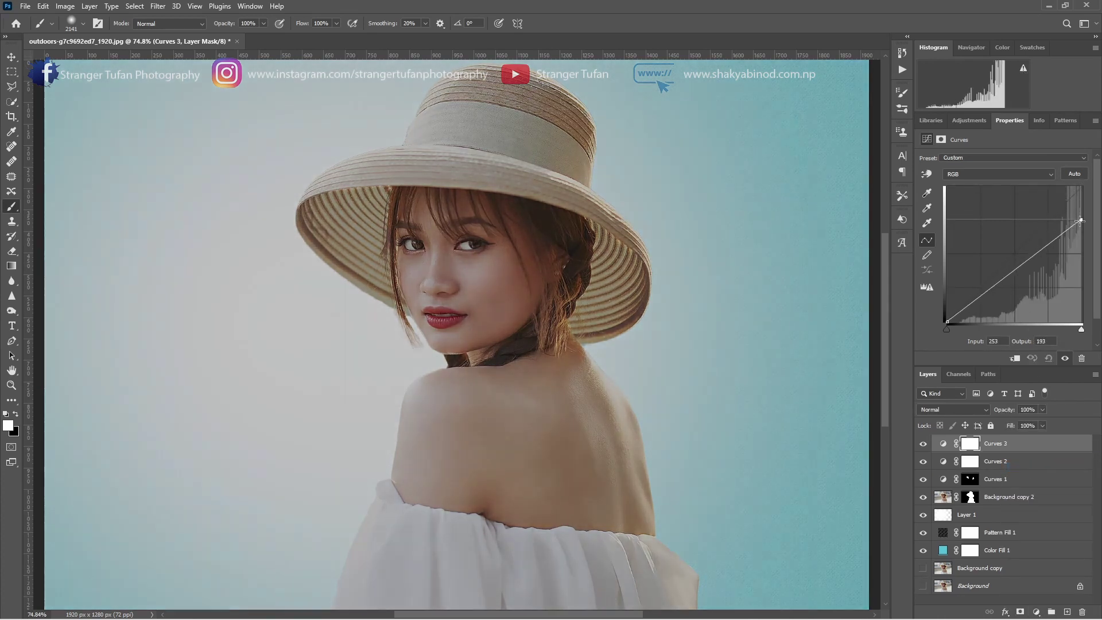
Step: Stamp a black Hard Round circle, about 1450 px, on the Curves 3 mask over the woman
{"action": "scroll", "coordinate": [481, 299], "scroll_direction": "down", "scroll_amount": 1}
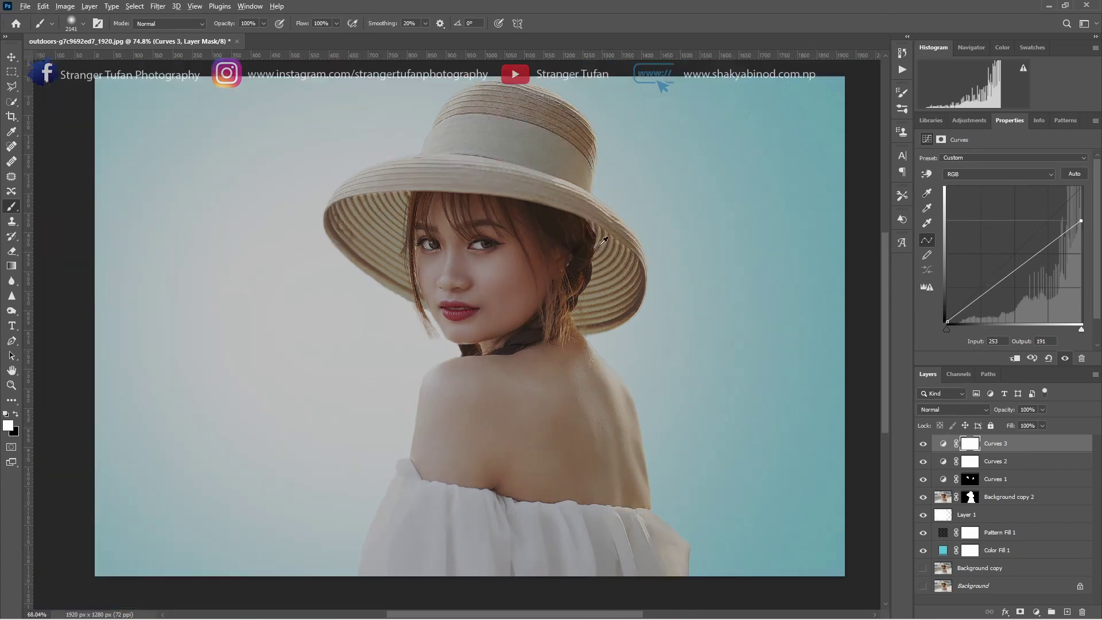
{"action": "scroll", "coordinate": [480, 299], "scroll_direction": "down", "scroll_amount": 3}
{"action": "scroll", "coordinate": [480, 298], "scroll_direction": "down", "scroll_amount": 2}
{"action": "key", "text": "x"}
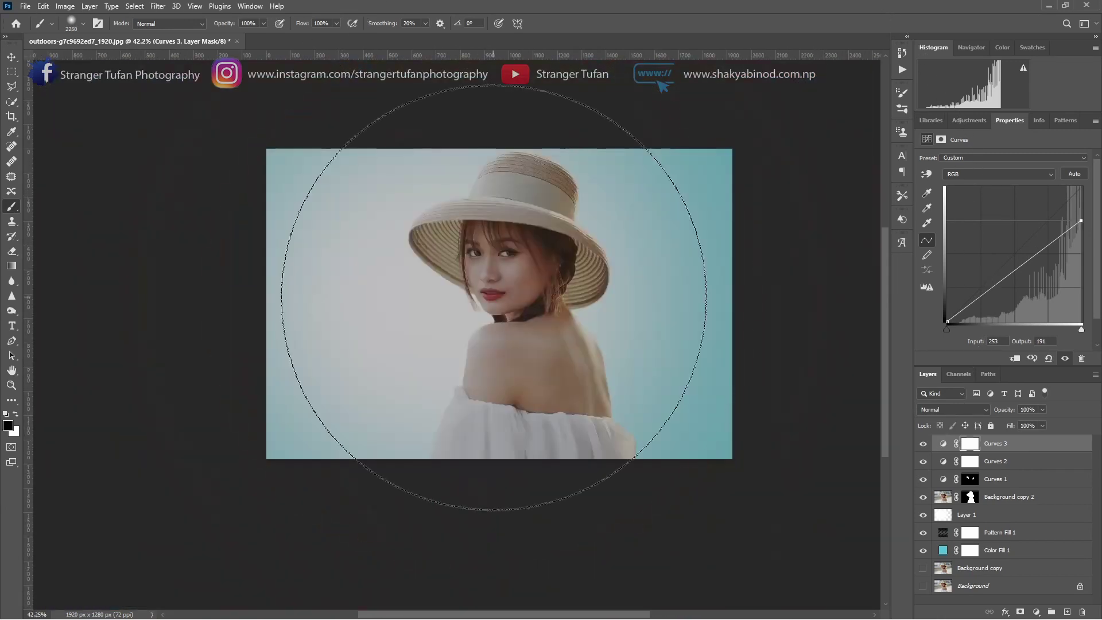
{"action": "right_click", "coordinate": [511, 293]}
{"action": "left_click", "coordinate": [666, 429]}
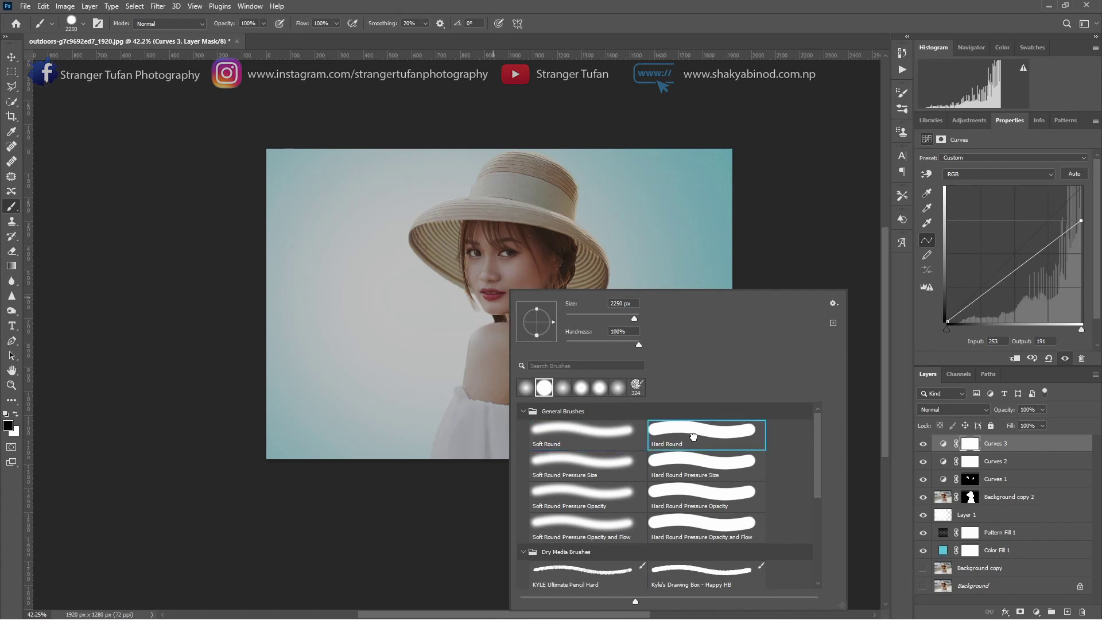
{"action": "key", "text": "Return"}
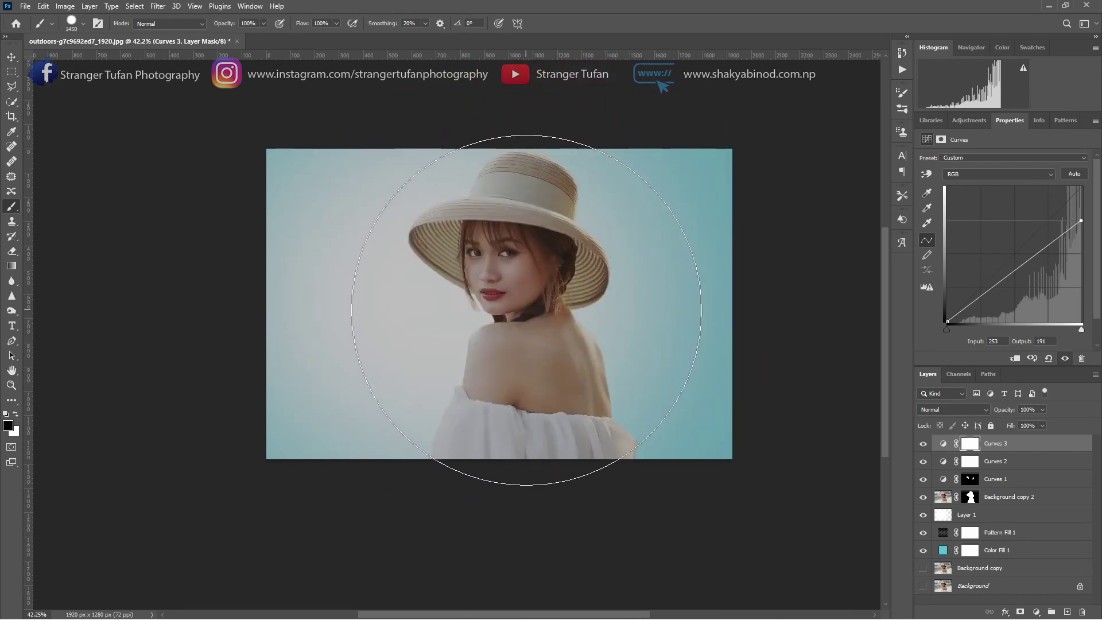
{"action": "left_click", "coordinate": [524, 312]}
Step: Feather the Curves 3 mask to 187.7 px for a soft vignette edge
{"action": "left_click", "coordinate": [970, 444]}
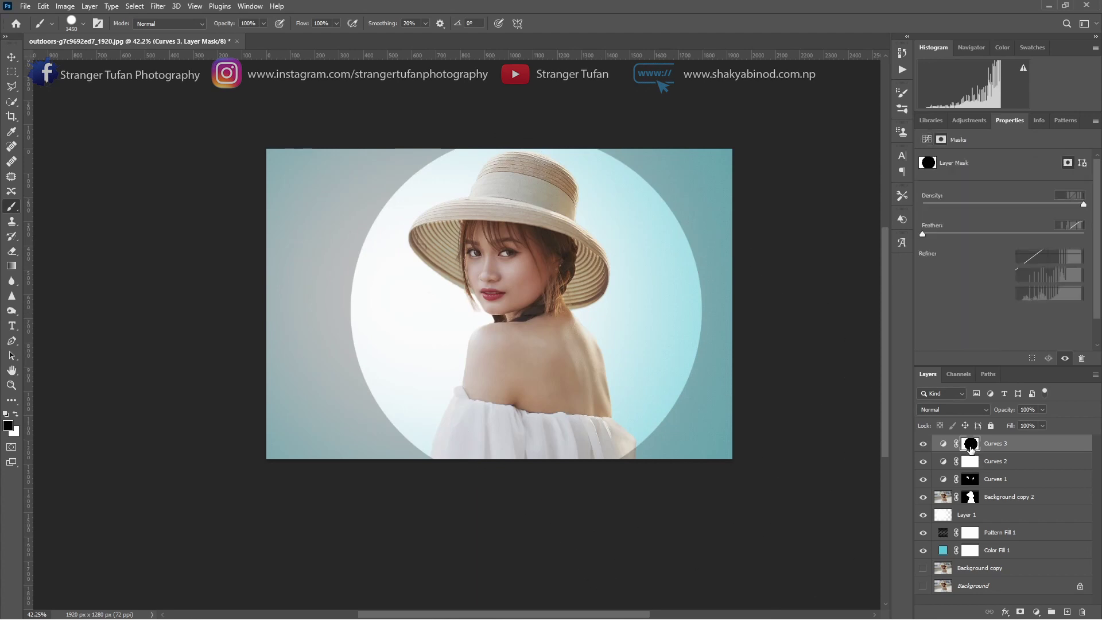
{"action": "mouse_move", "coordinate": [996, 235]}
{"action": "left_mouse_down"}
{"action": "mouse_move", "coordinate": [1042, 238]}
{"action": "mouse_move", "coordinate": [1023, 237]}
{"action": "left_mouse_up"}
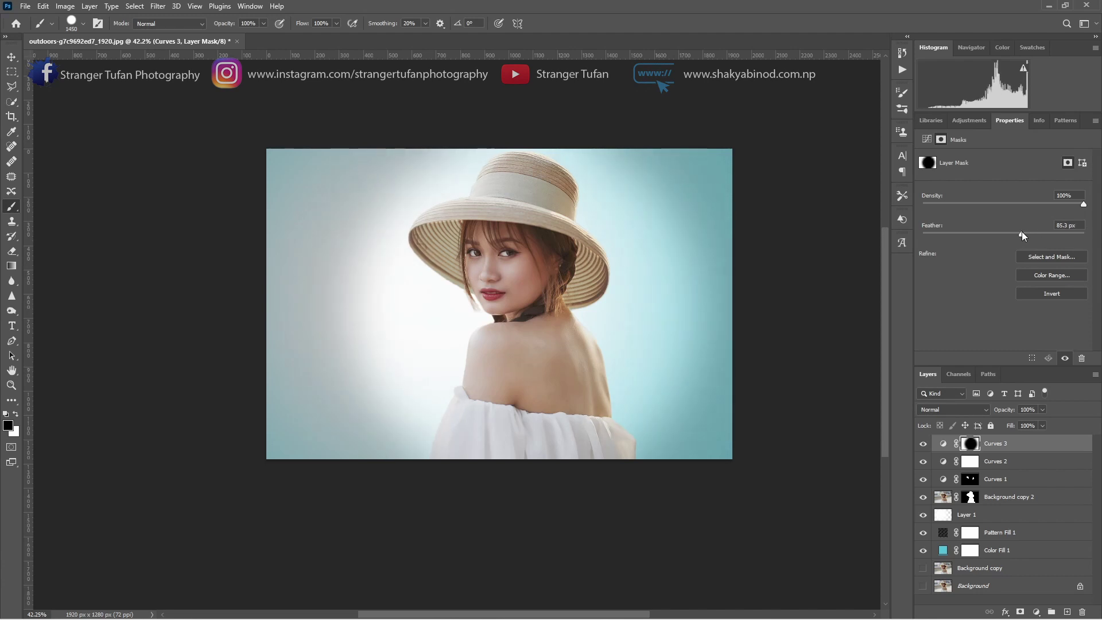
{"action": "left_click", "coordinate": [921, 443]}
{"action": "left_click_drag", "start_coordinate": [1064, 235], "coordinate": [1054, 237]}
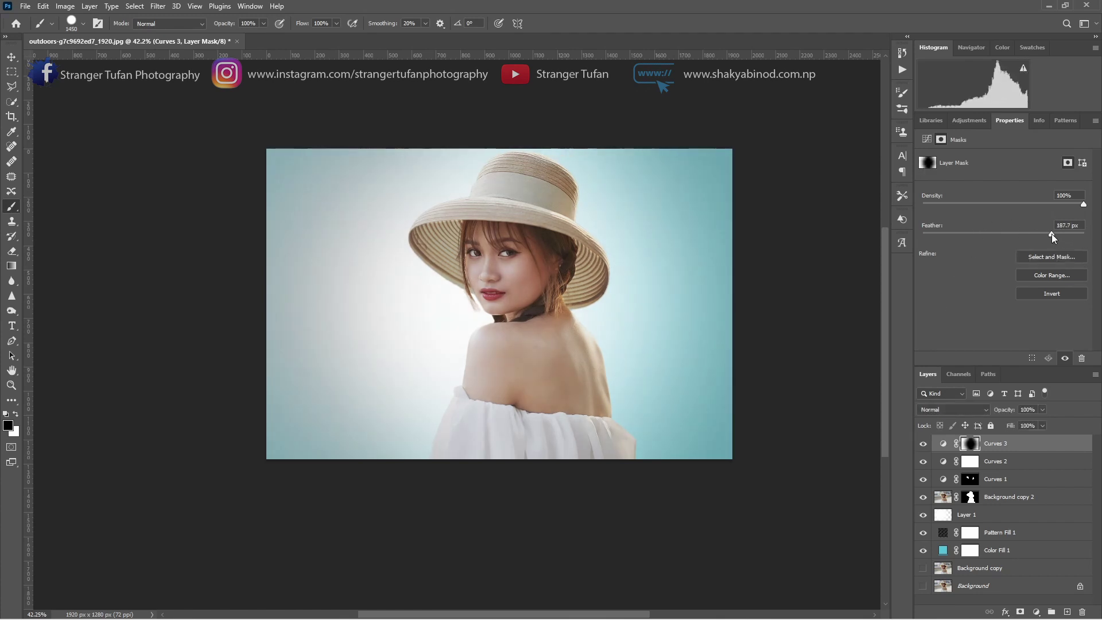
{"action": "key", "text": "ctrl+plus"}
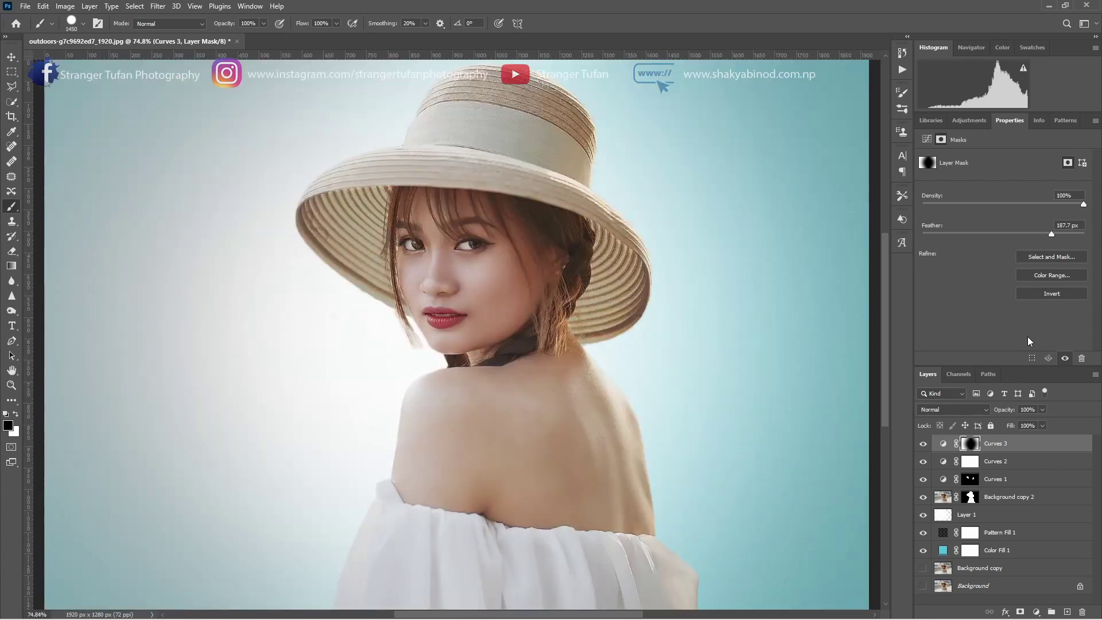
{"action": "left_click", "coordinate": [920, 445]}
{"action": "left_click", "coordinate": [916, 448]}
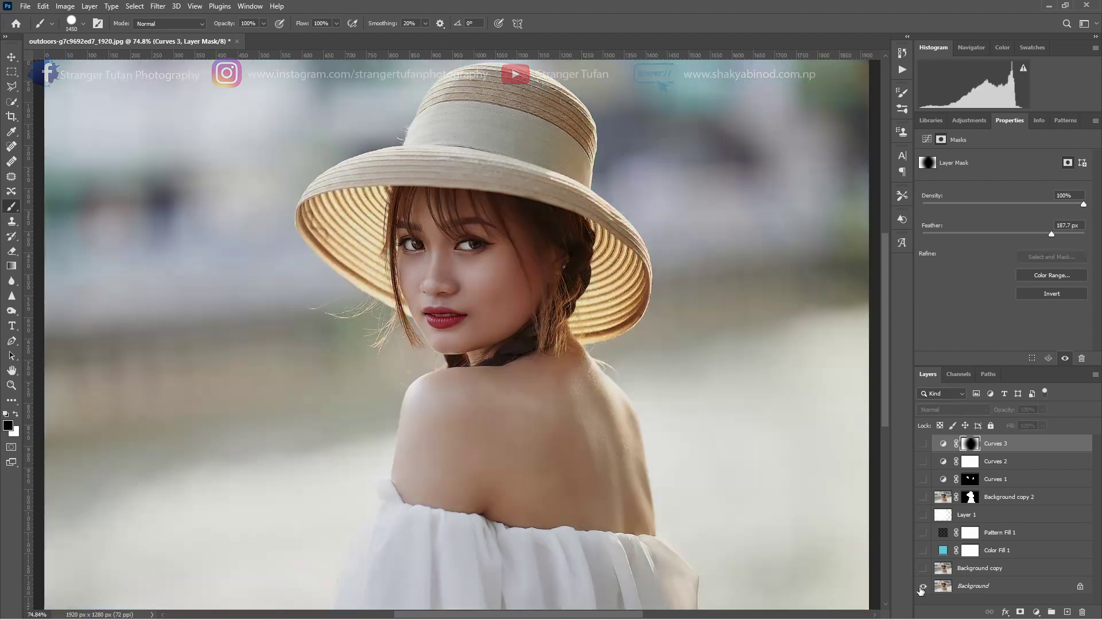
{"action": "left_click", "coordinate": [920, 588], "text": "alt"}
{"action": "left_click", "coordinate": [921, 588], "text": "alt"}
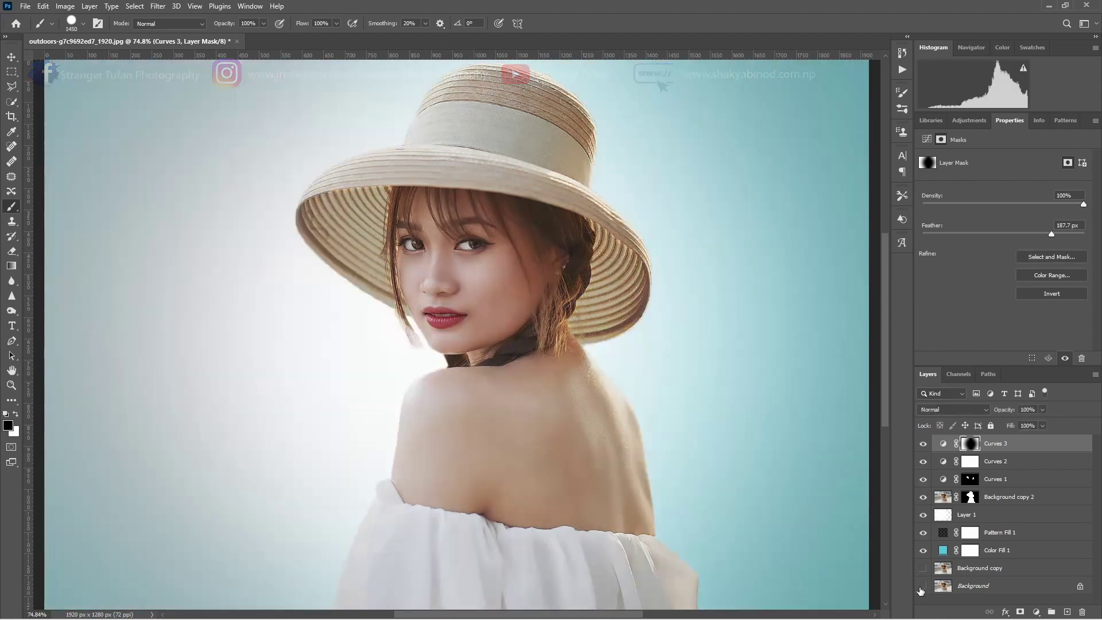
{"action": "left_click", "coordinate": [921, 588], "text": "alt"}
{"action": "left_click", "coordinate": [921, 588], "text": "alt"}
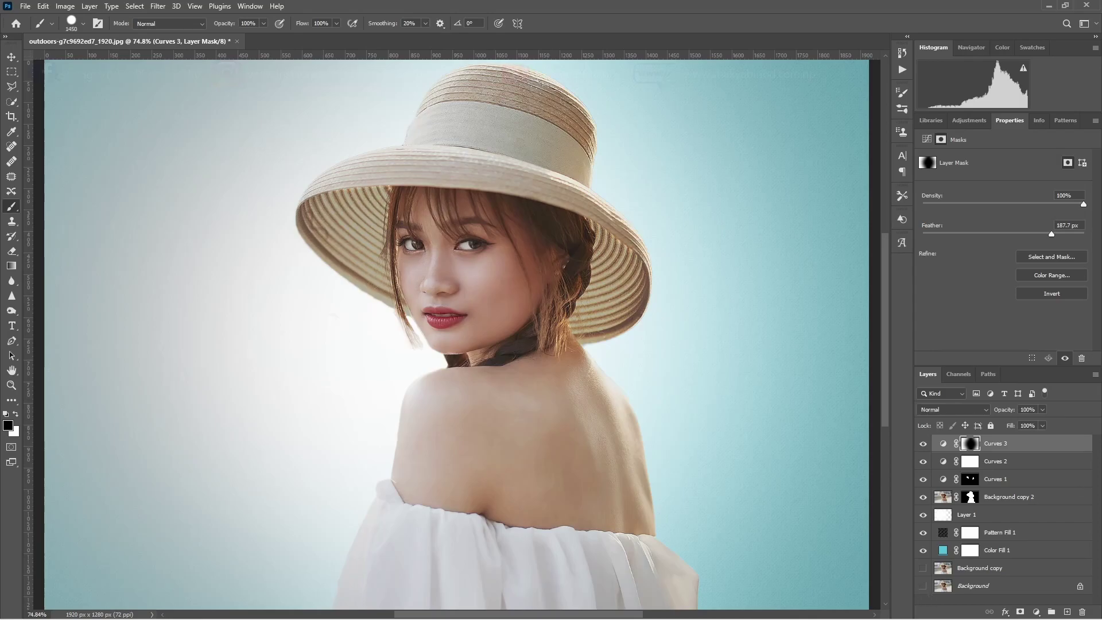